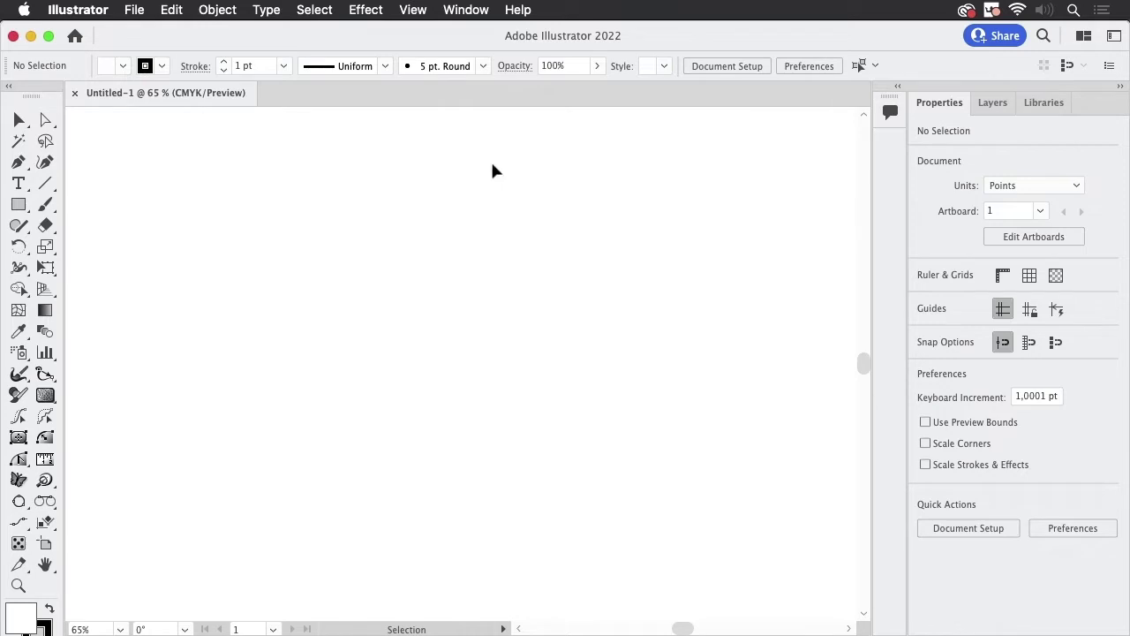
Show the Appearance panel from the Window menu and drag it into place beside the artboard.
left_click(466, 10)
left_click(484, 274)
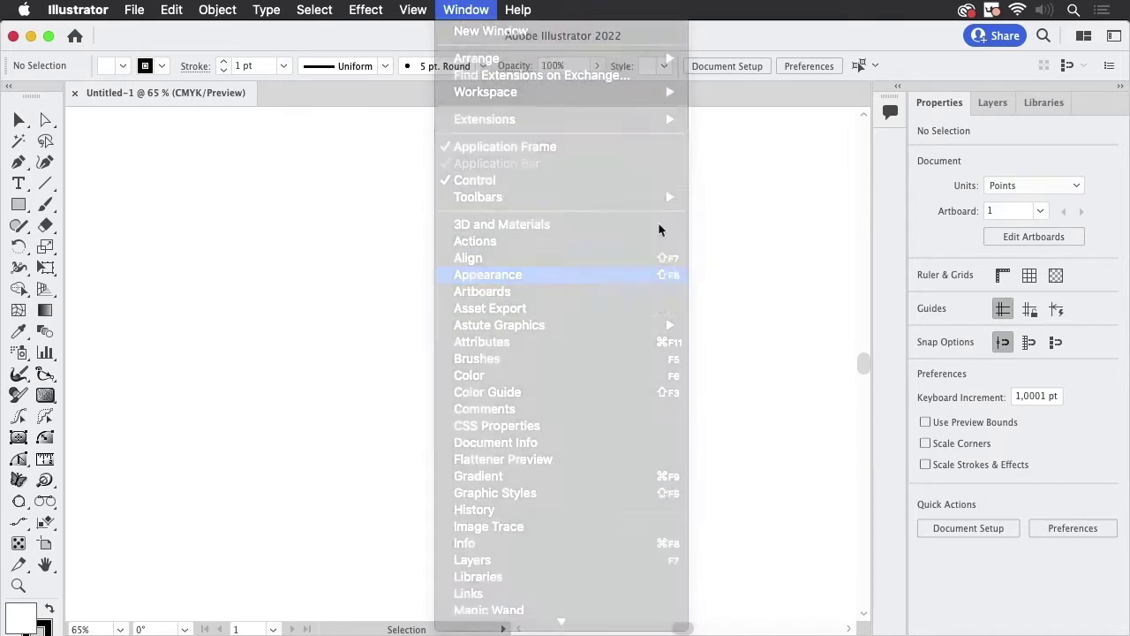
left_click_drag(702, 199, 723, 133)
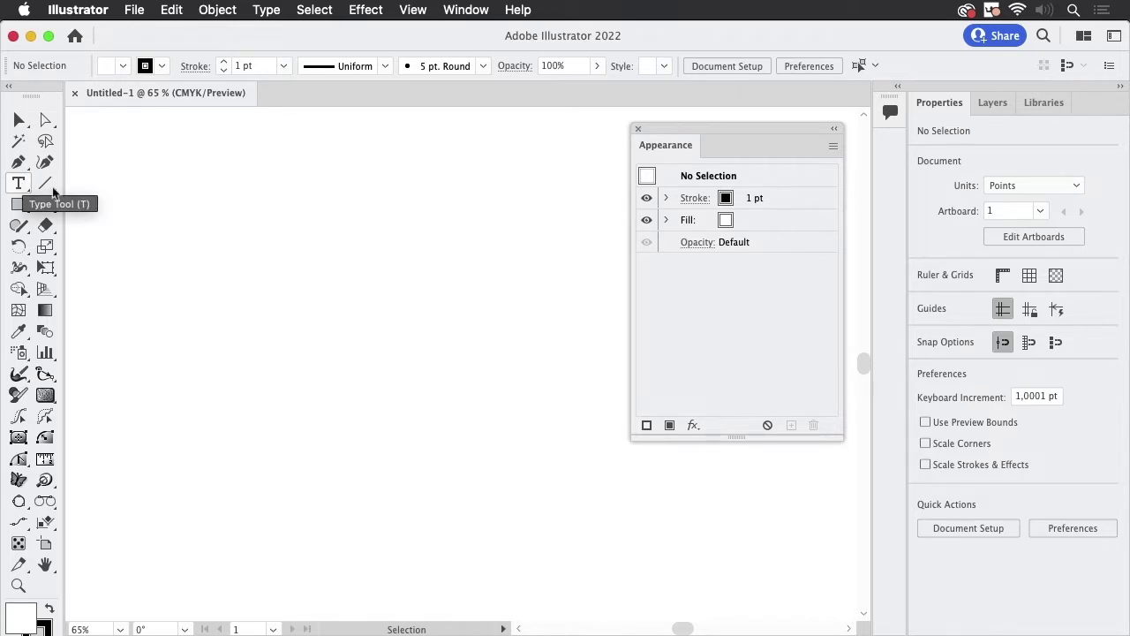
Draw the curved left half of the shield with the Pen tool, from top centre to bottom tip.
left_click(19, 162)
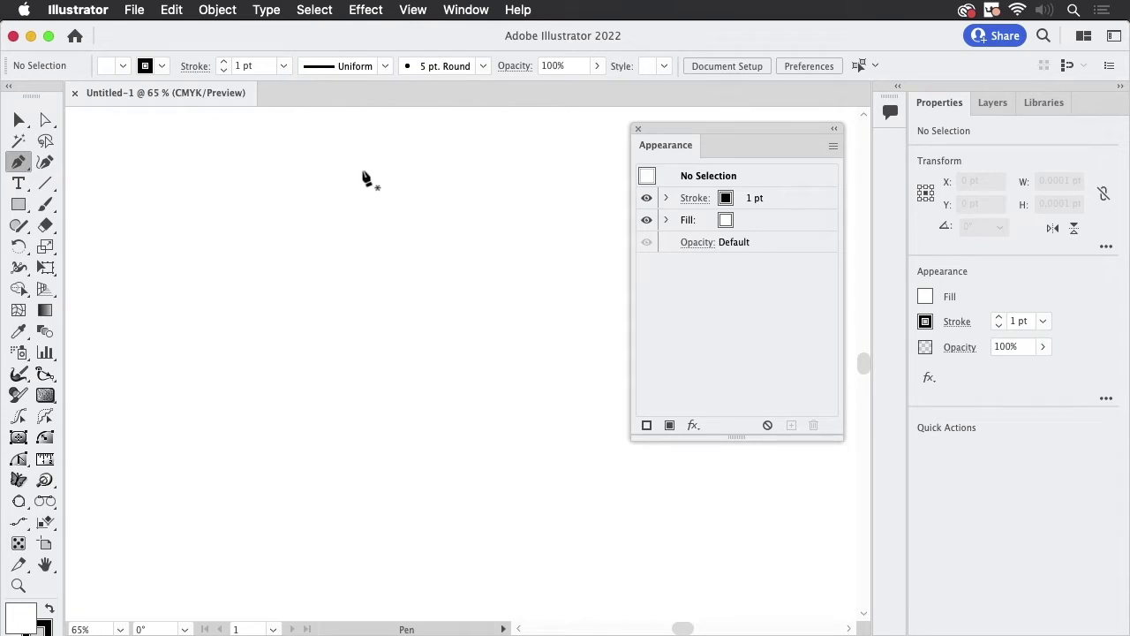
left_click_drag(352, 164, 273, 170)
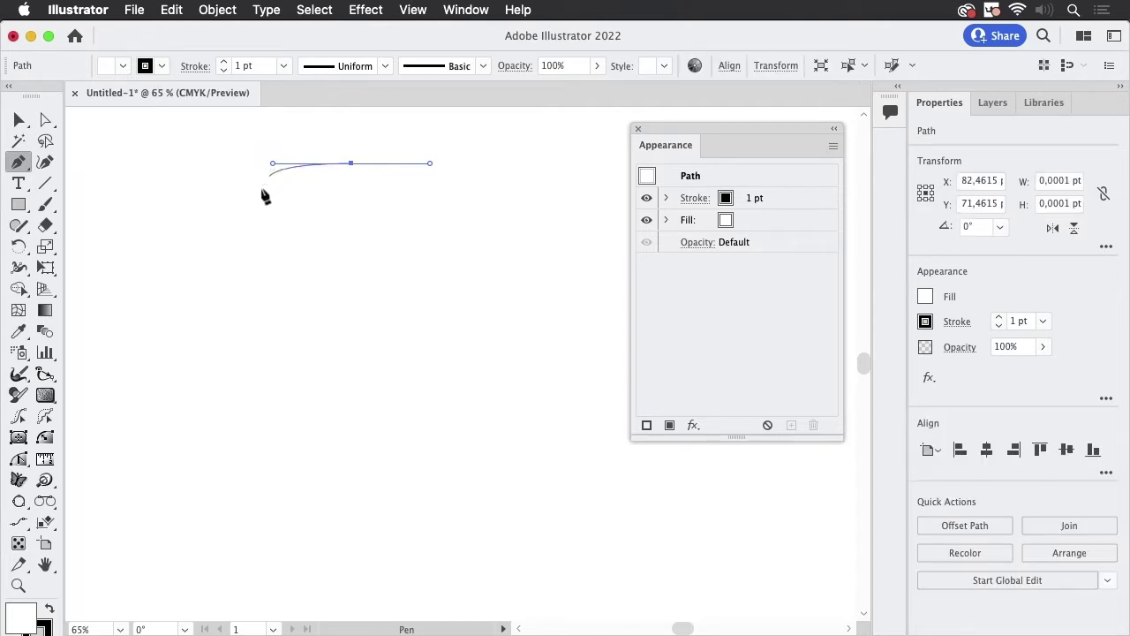
left_click_drag(204, 221, 169, 253)
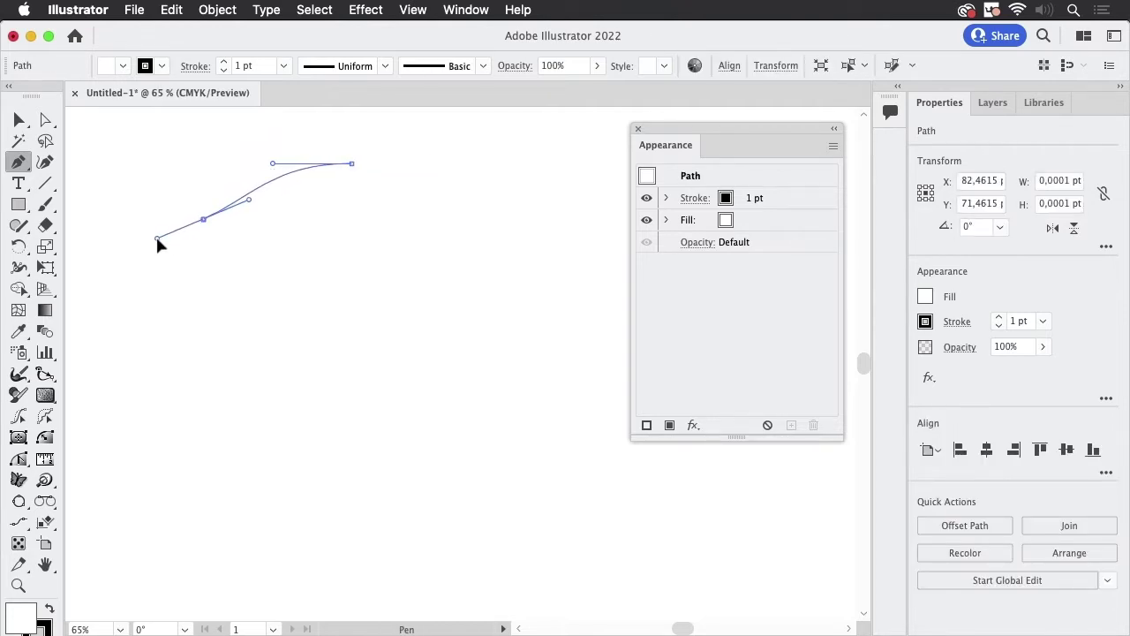
left_click_drag(203, 219, 217, 272)
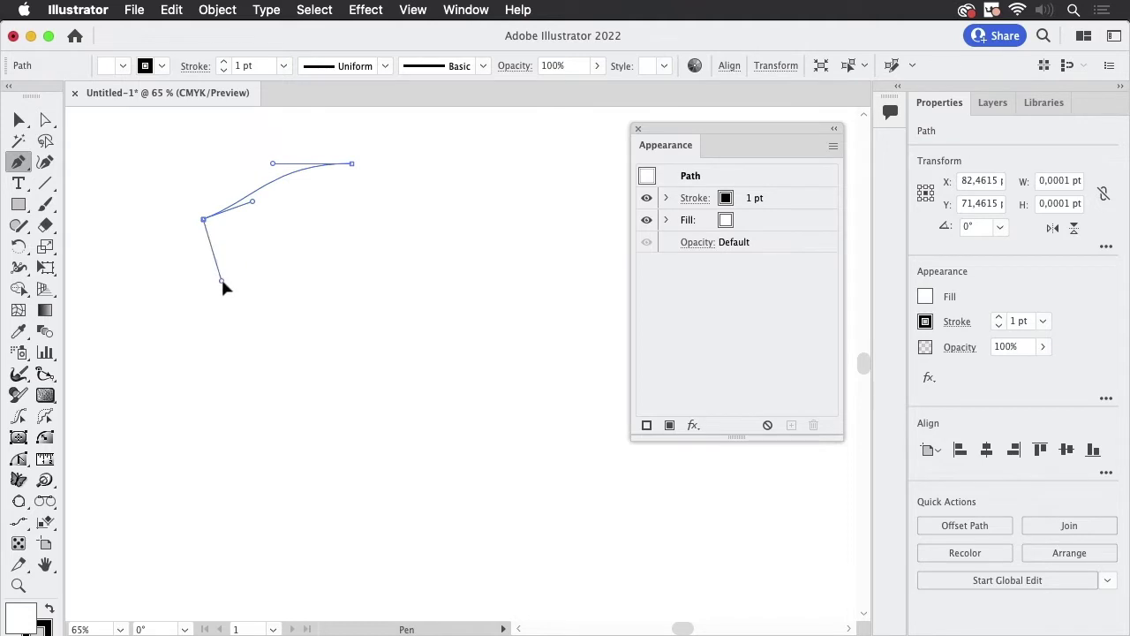
left_click(221, 433)
left_click_drag(218, 450, 207, 490)
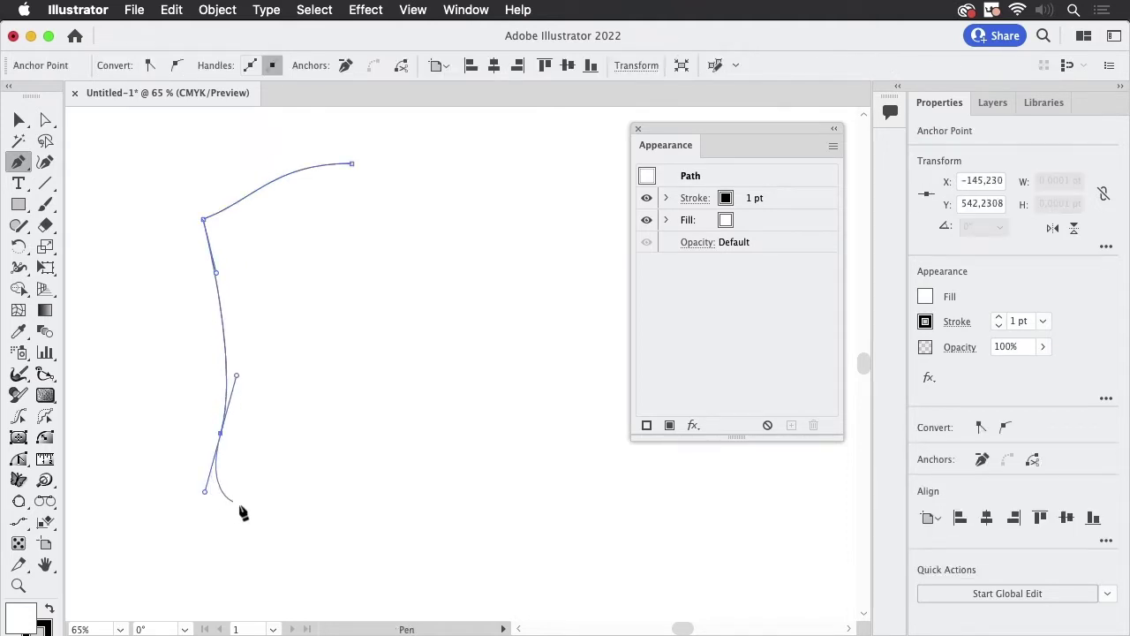
key("Escape")
left_click_drag(340, 554, 374, 583)
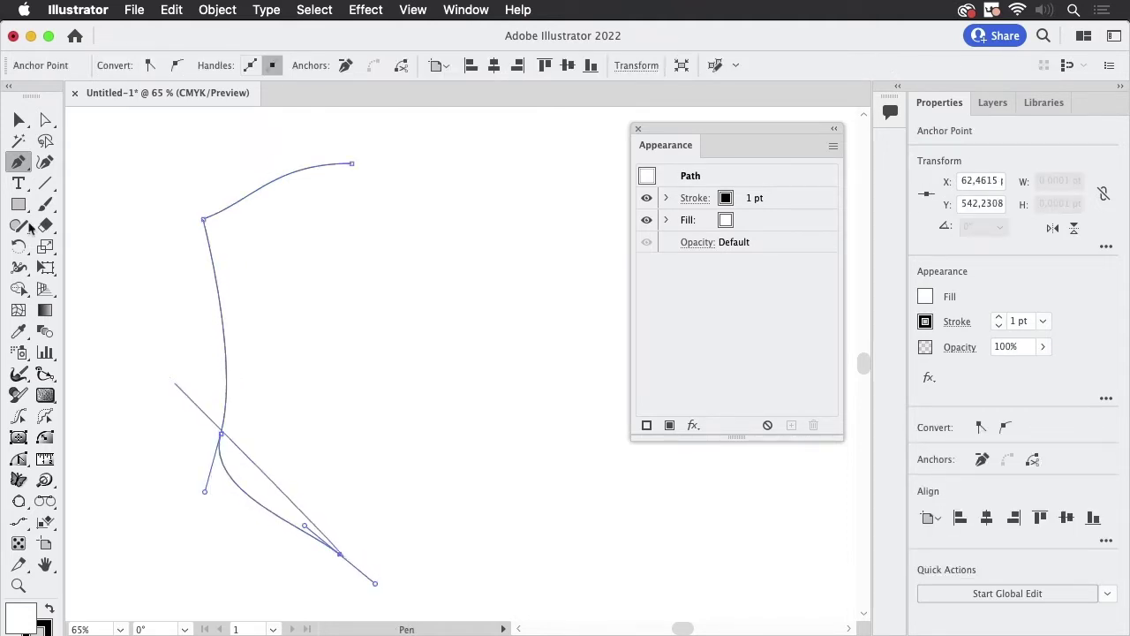
Select the path's top and bottom end points and align them horizontally centred.
left_click(44, 122)
left_click_drag(398, 133, 330, 597)
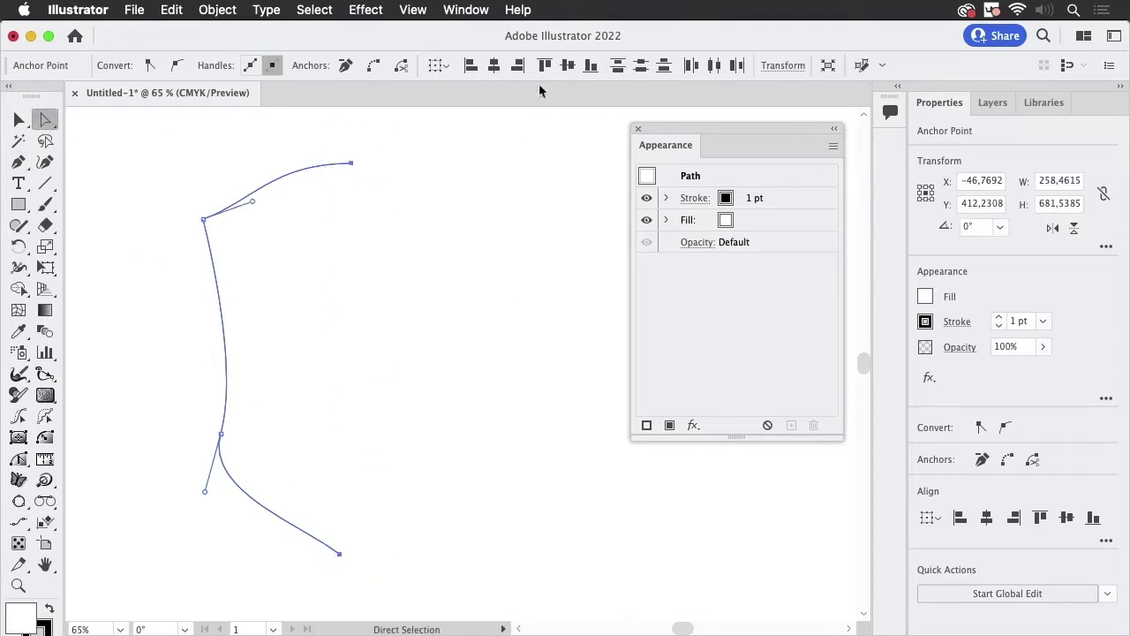
left_click(493, 66)
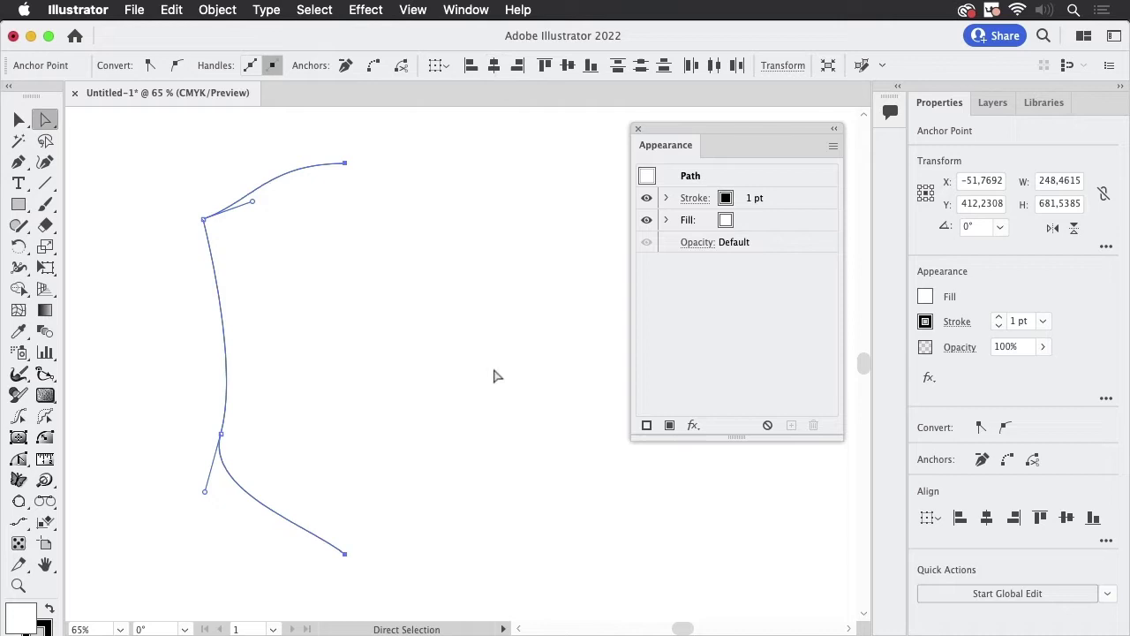
left_click(18, 123)
Select the half-shield path and give it a 40 pt stroke.
left_click(192, 166)
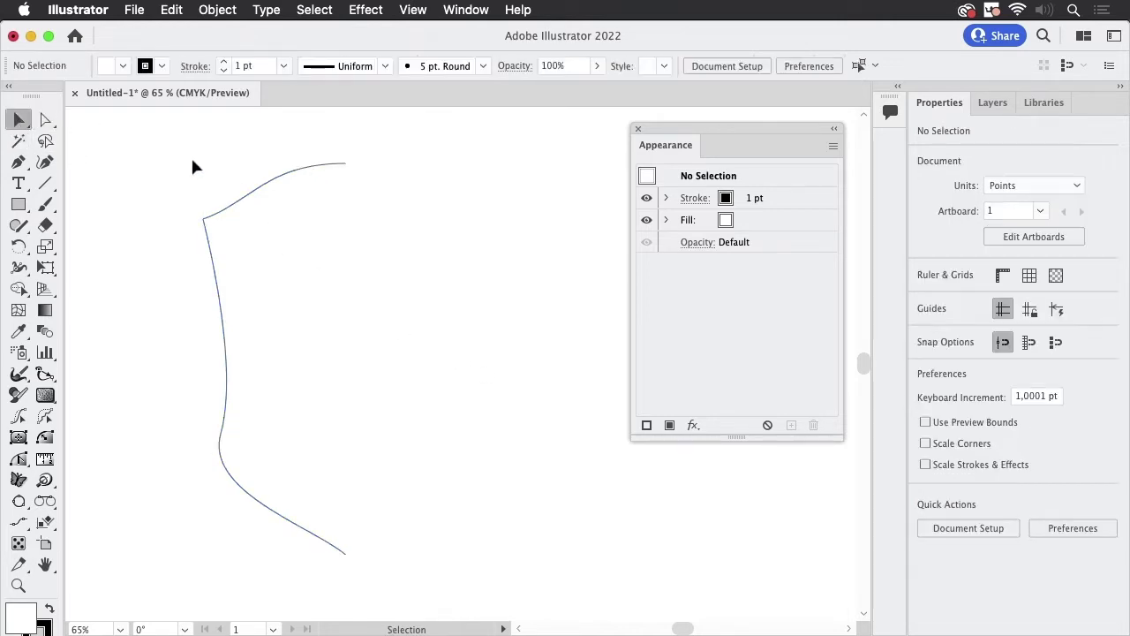
key("super+a")
left_click(162, 66)
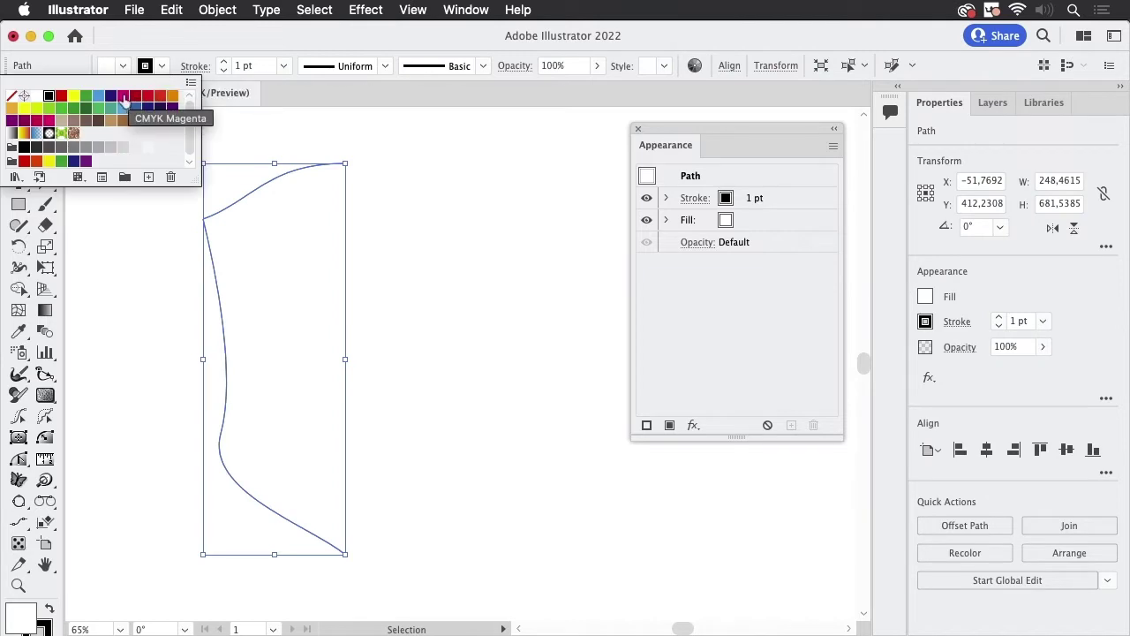
left_click(123, 95)
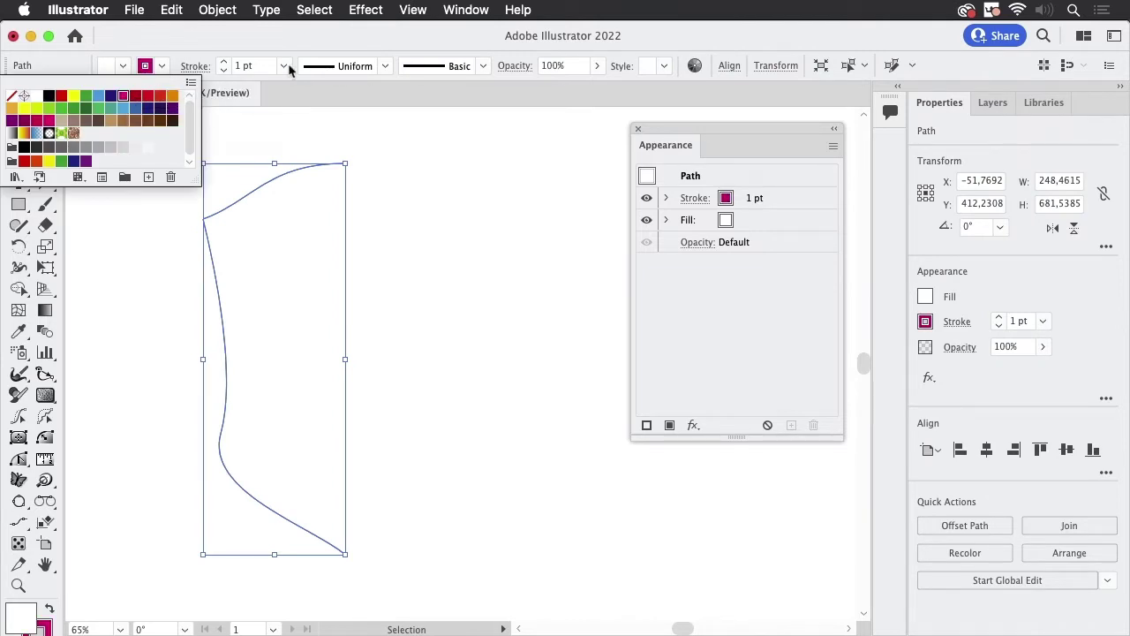
left_click(224, 62)
left_click(223, 62, "shift")
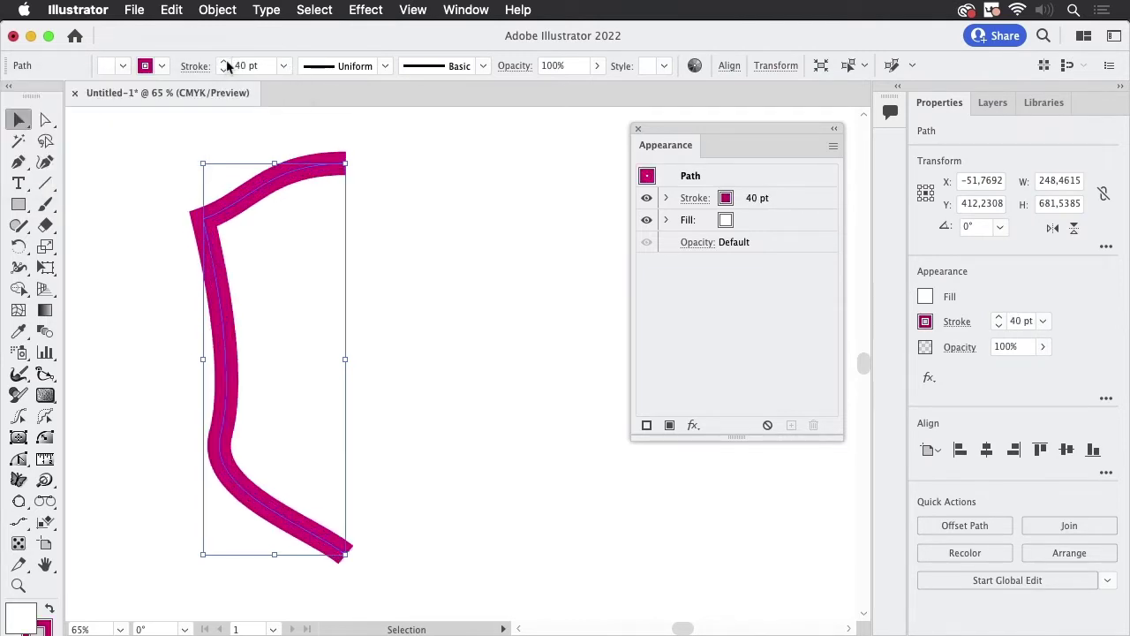
Fill the half shield orange and change its stroke colour to dark red.
left_click(123, 67)
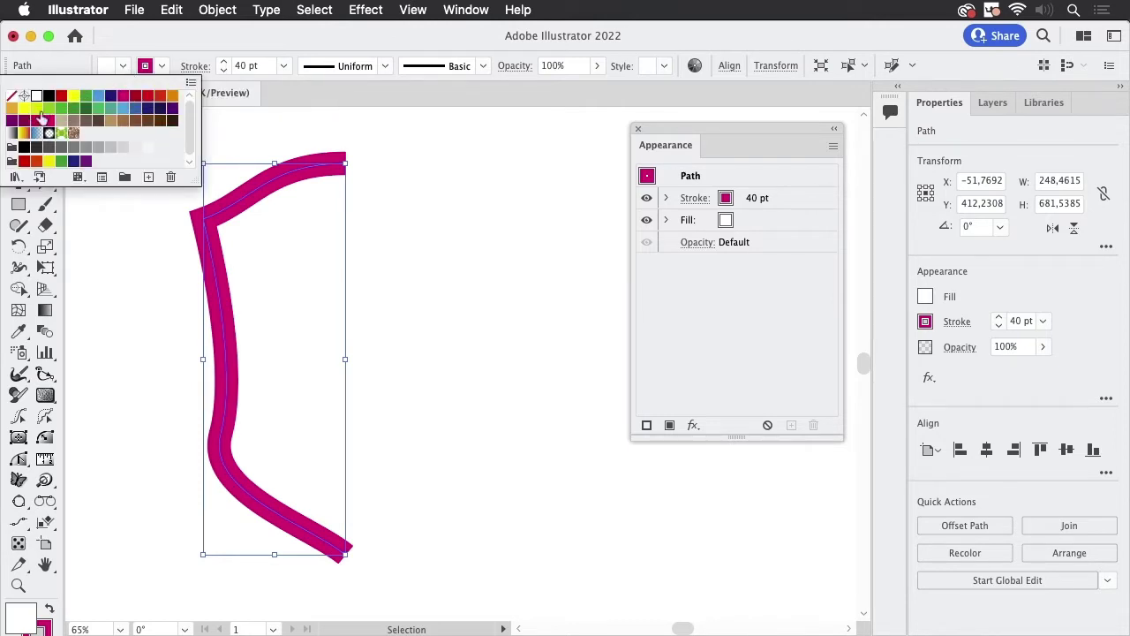
left_click(171, 97)
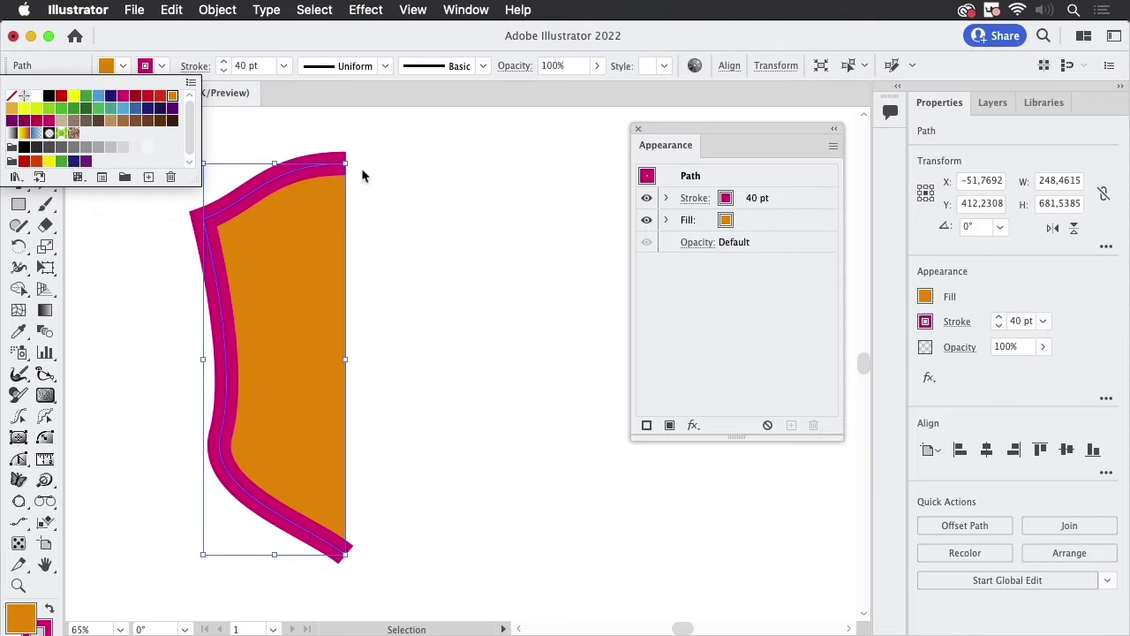
left_click(145, 67)
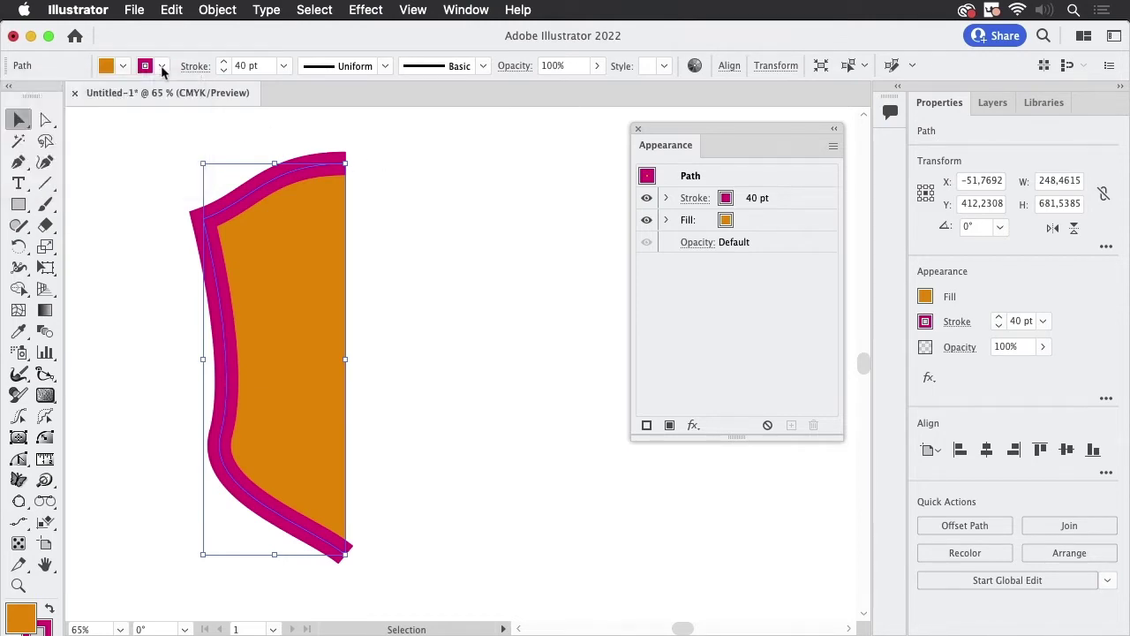
left_click(135, 98)
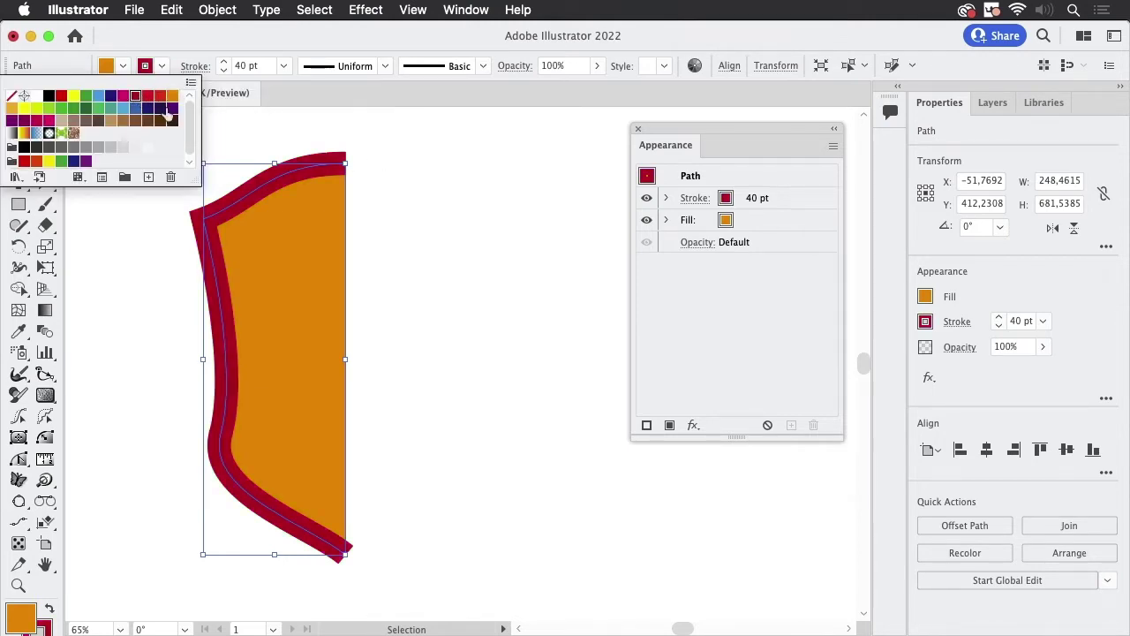
left_click(431, 174)
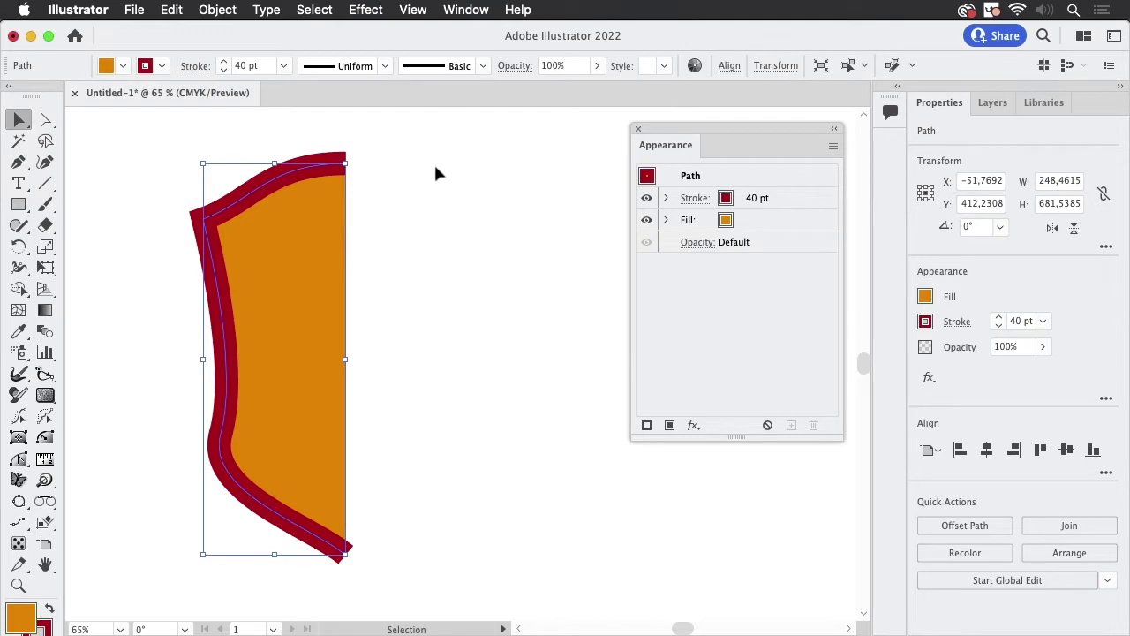
left_click(435, 174)
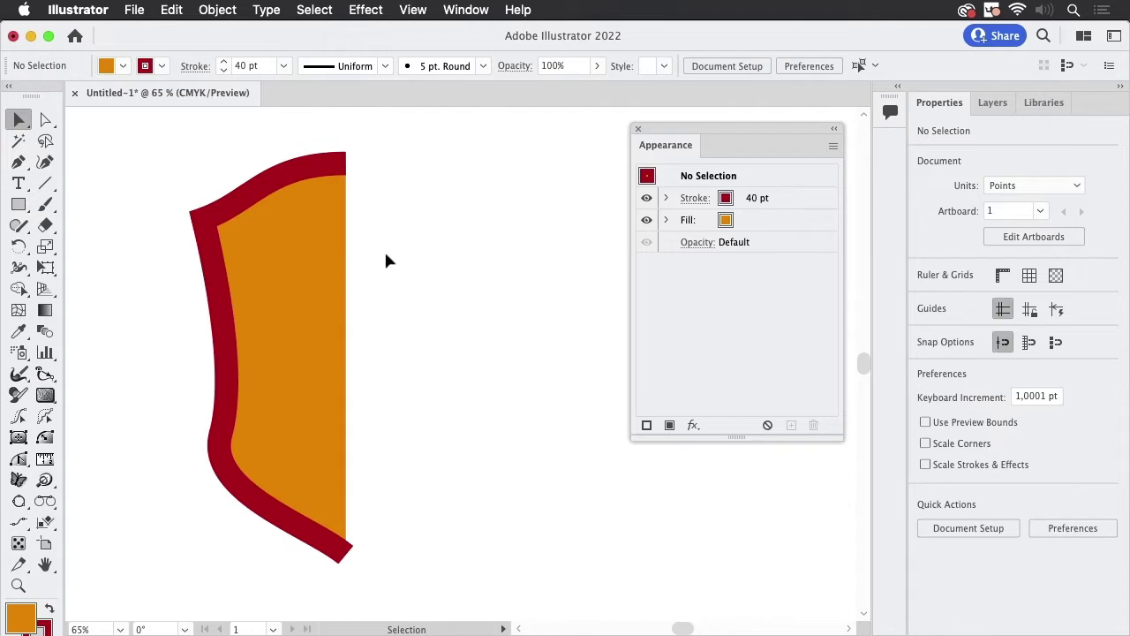
left_click(296, 258)
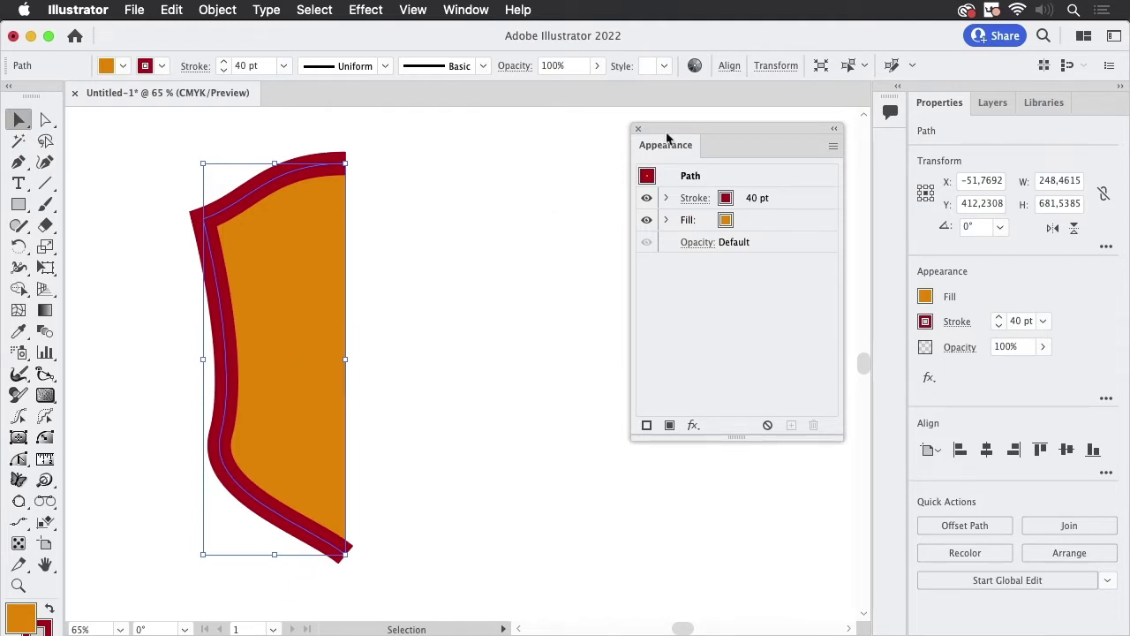
Move the Appearance panel and open its fx list for the selected half shield.
left_click_drag(720, 142, 614, 142)
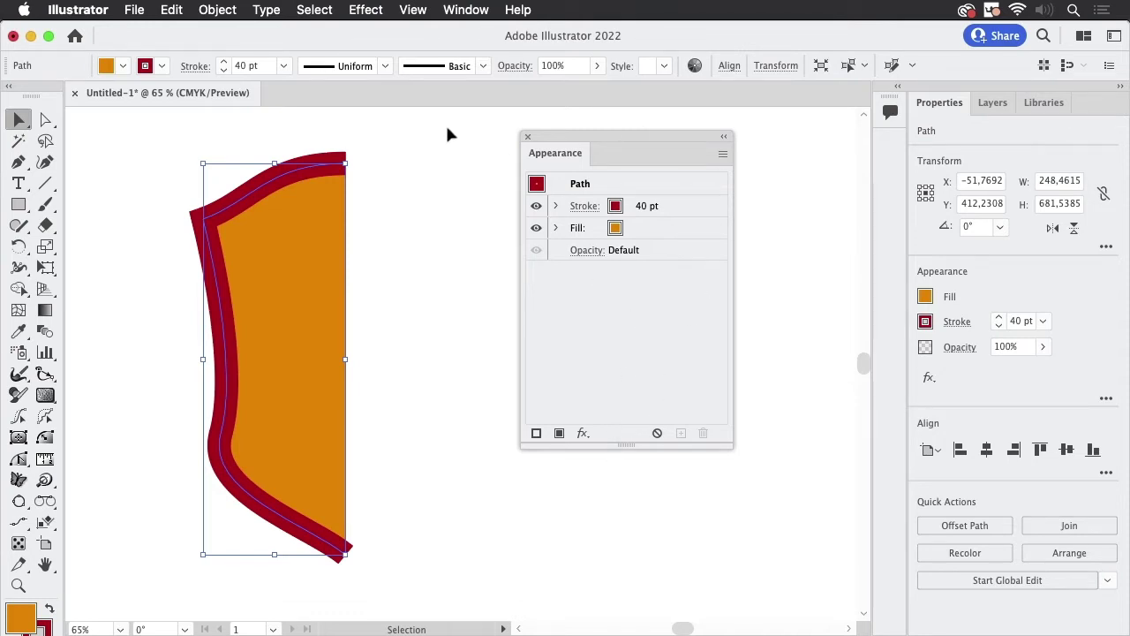
left_click(369, 11)
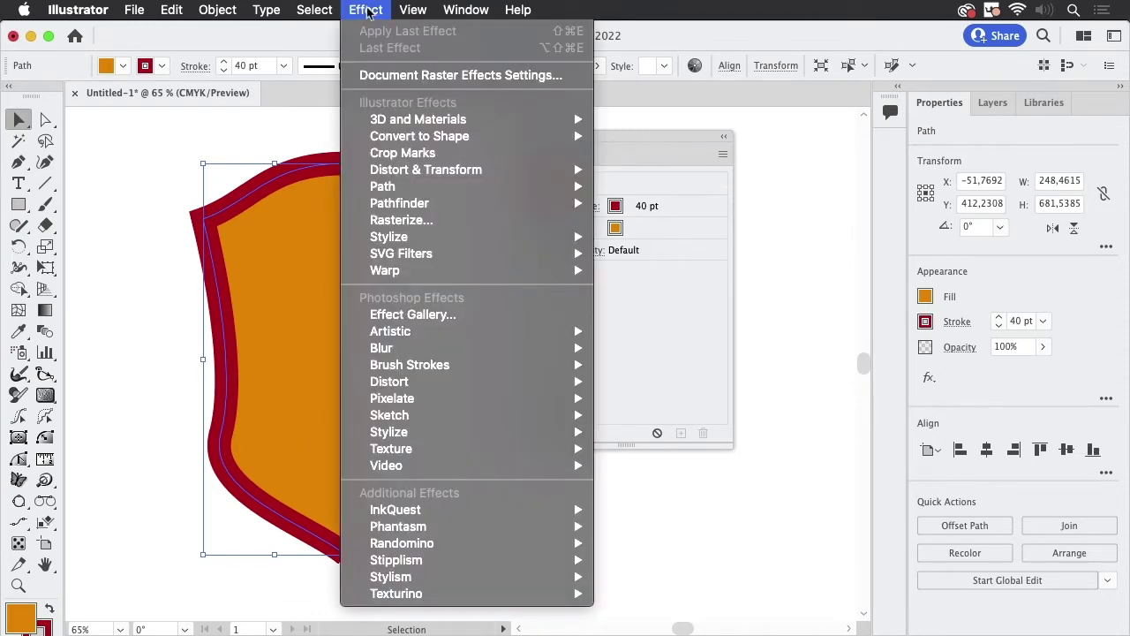
left_click(368, 10)
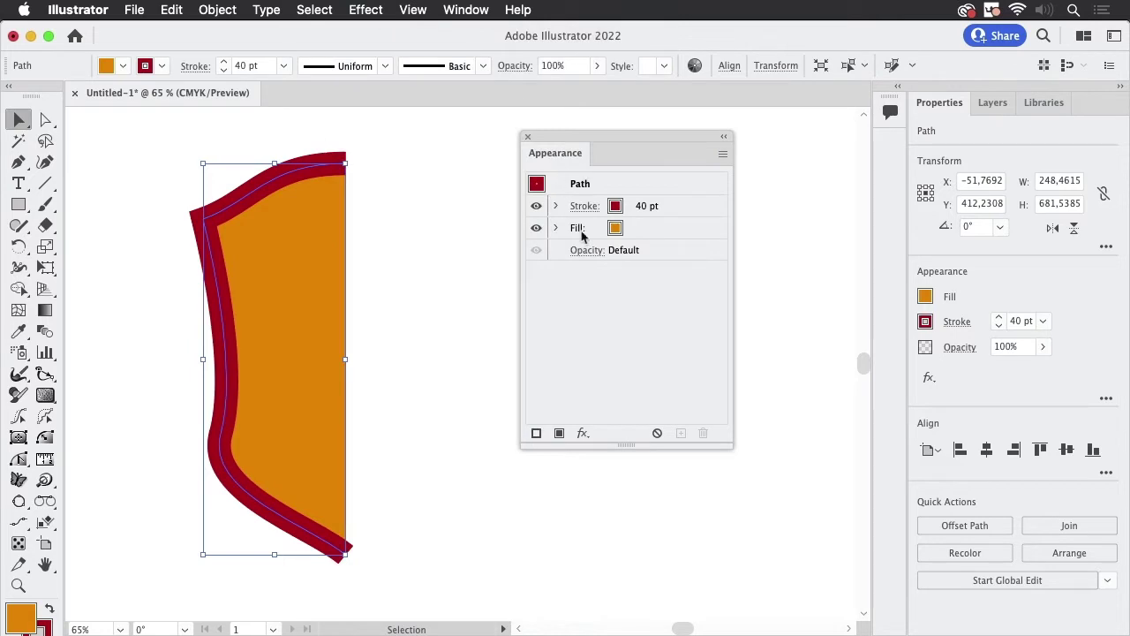
left_click(583, 434)
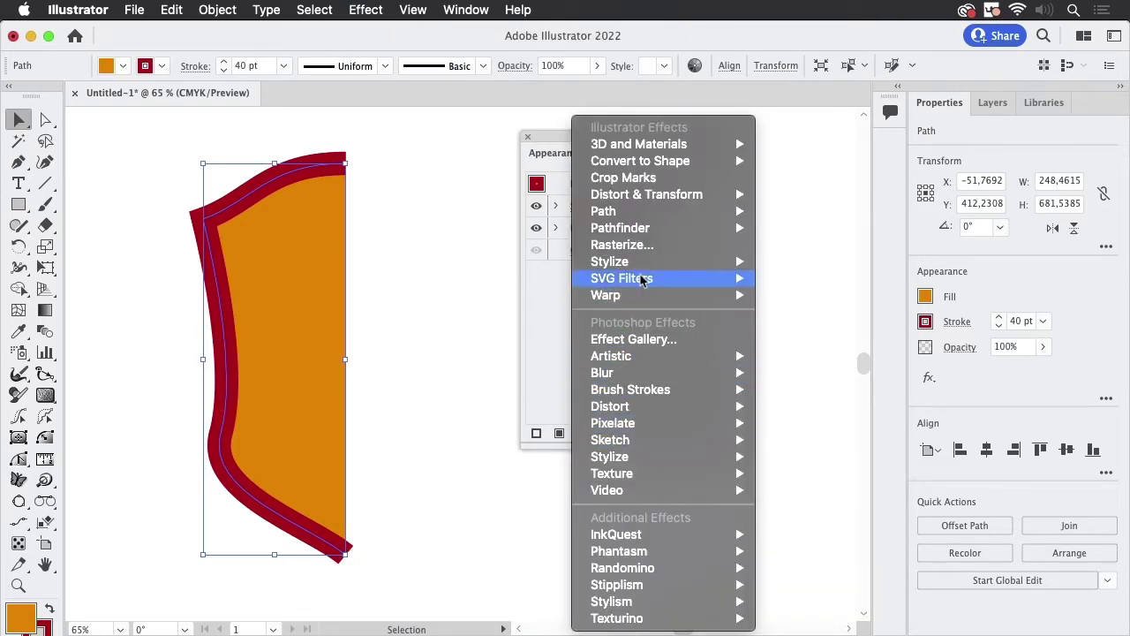
mouse_move(646, 194)
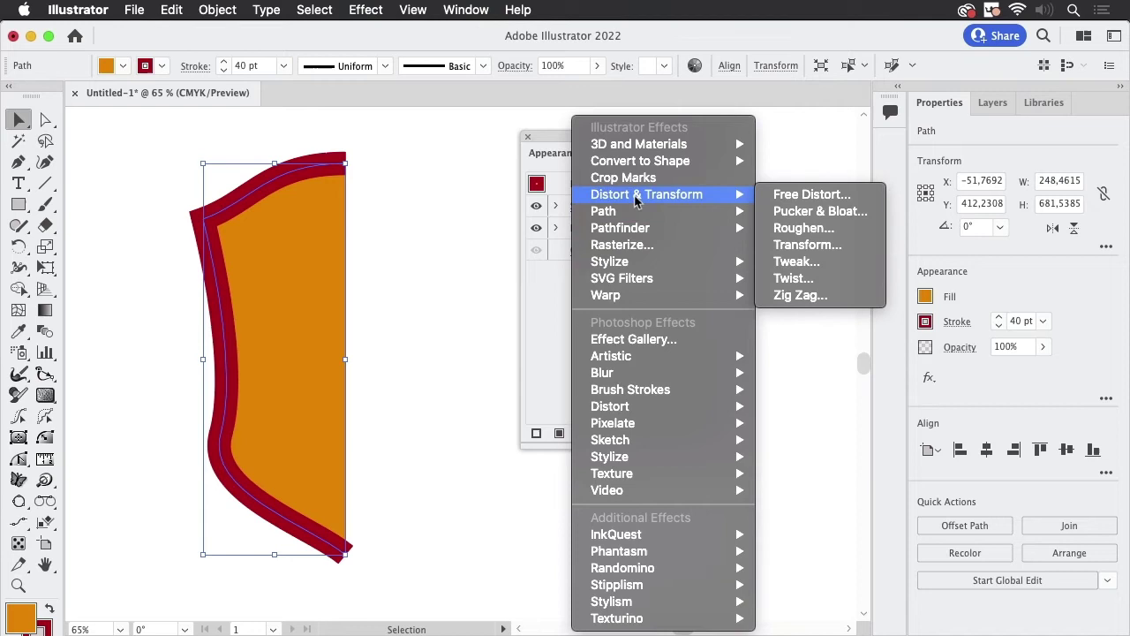
Apply a Transform effect with 1 copy, Reflect X and a right-middle reference point.
left_click(805, 245)
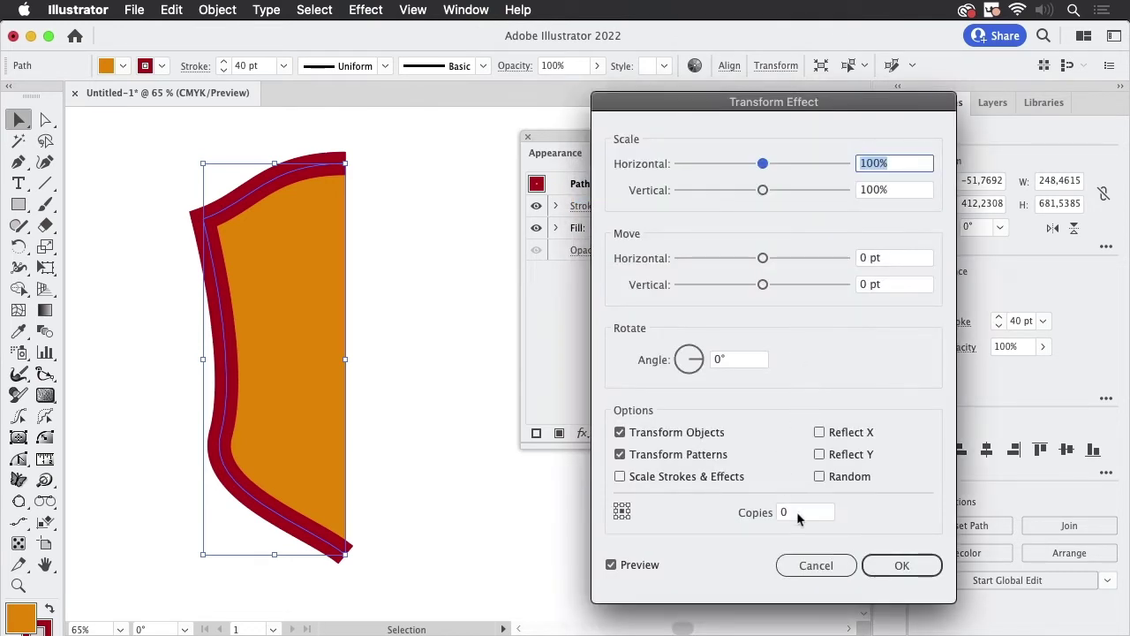
left_click(796, 511)
type("1")
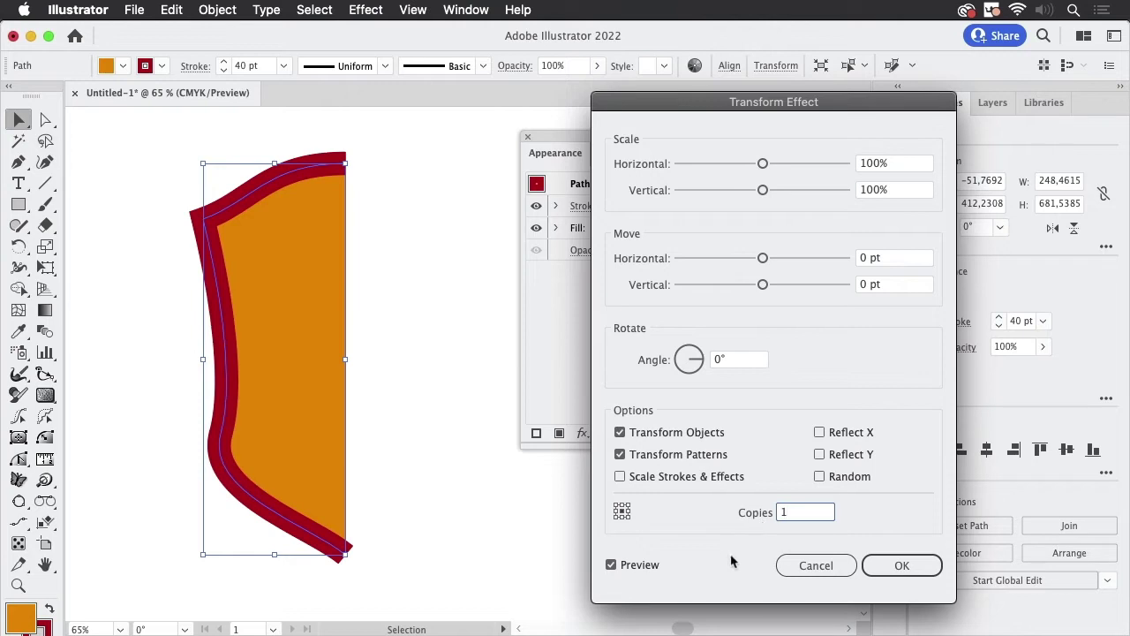
left_click(820, 432)
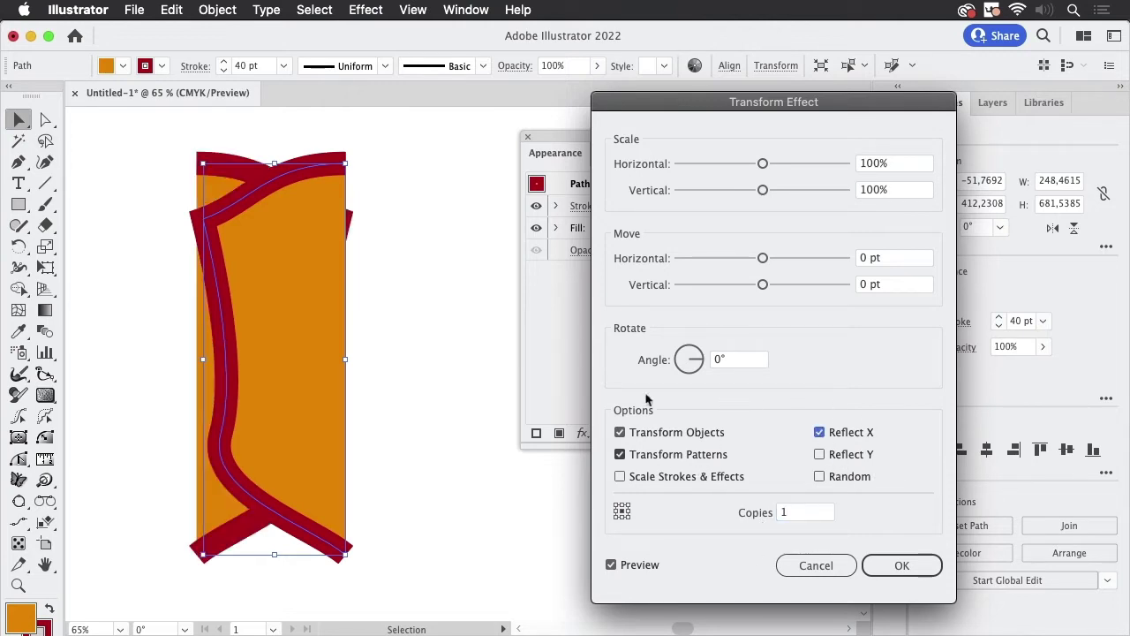
left_click_drag(686, 97, 583, 101)
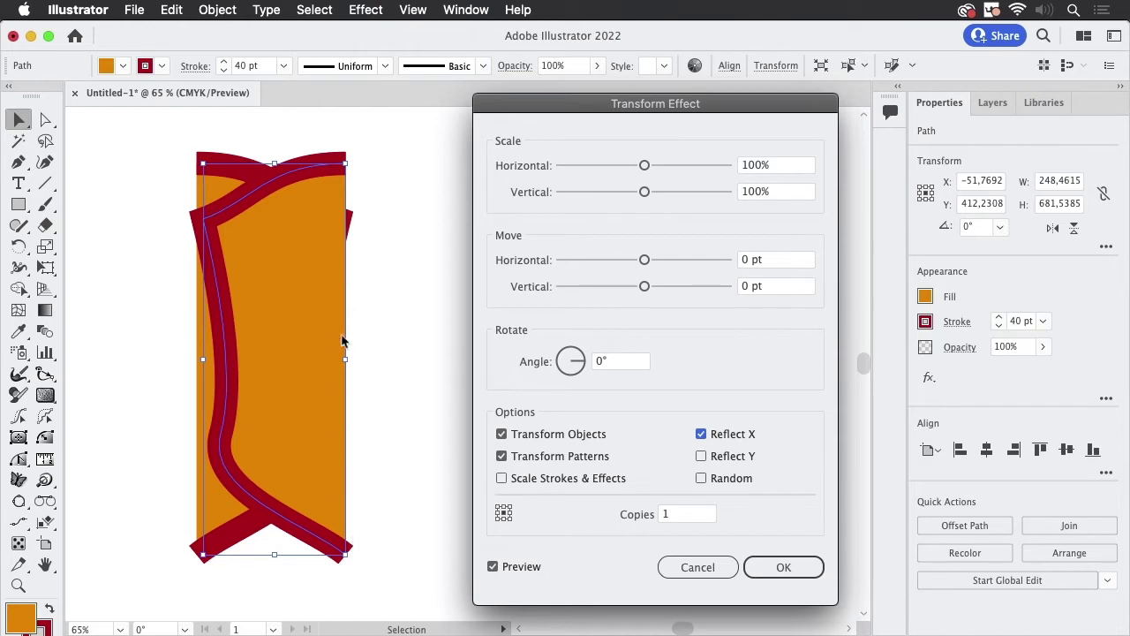
left_click(510, 513)
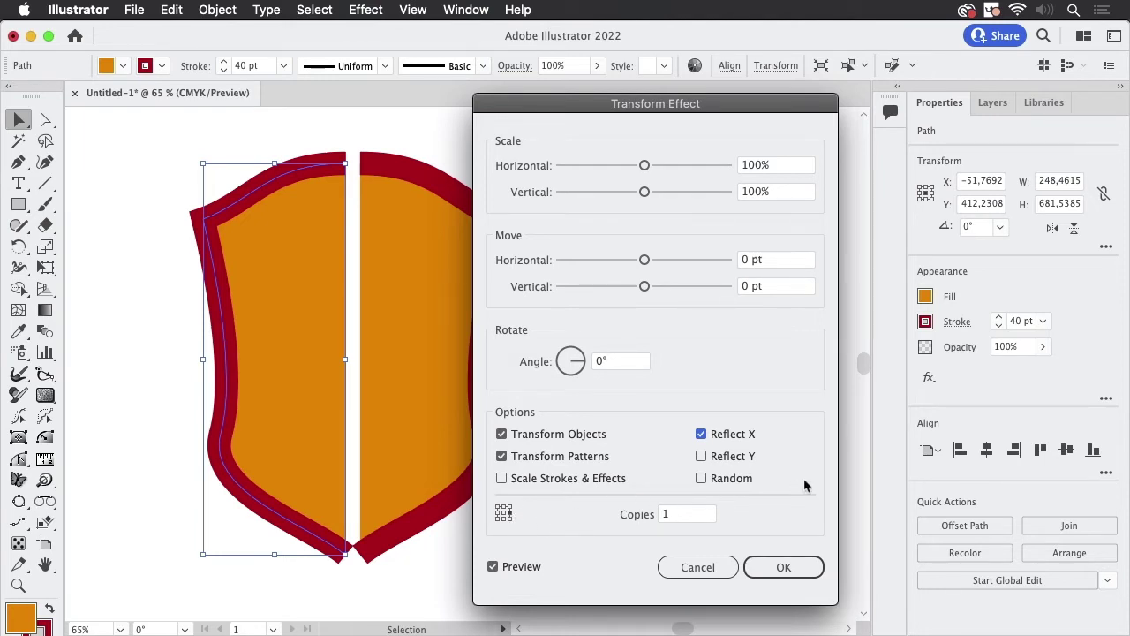
left_click(799, 569)
left_click(799, 569)
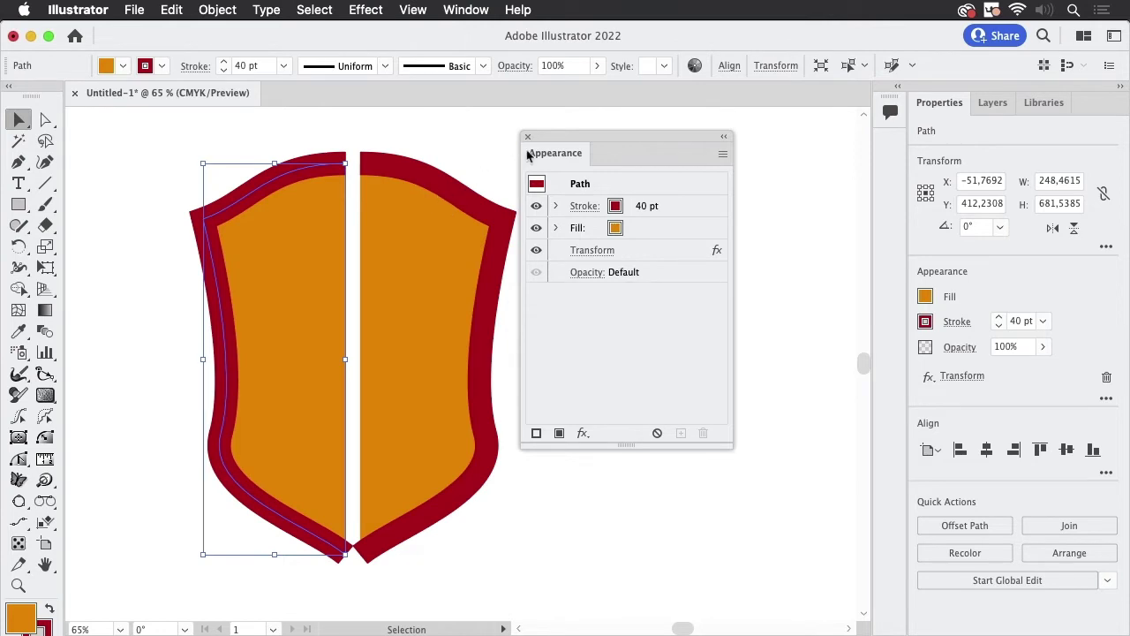
left_click_drag(581, 137, 607, 143)
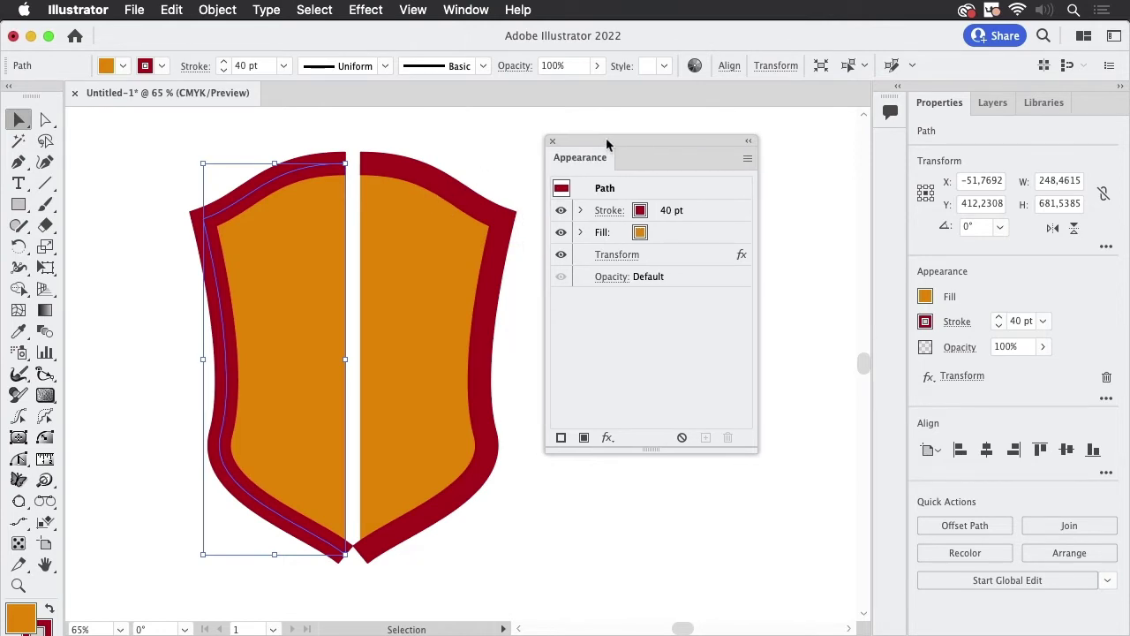
left_click(634, 192)
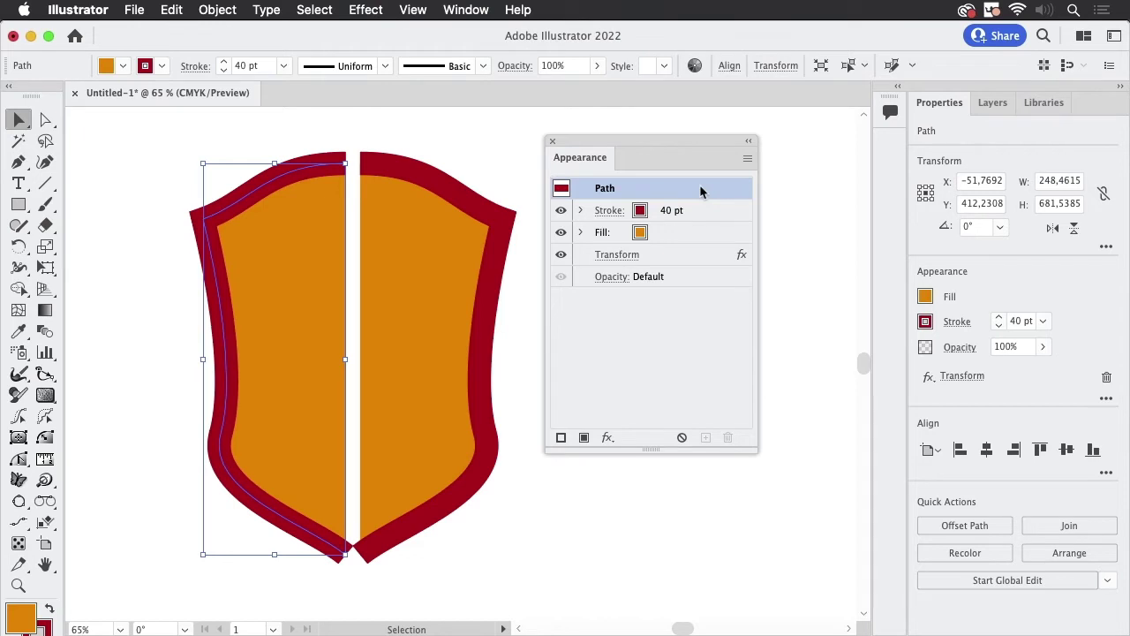
left_click(711, 216)
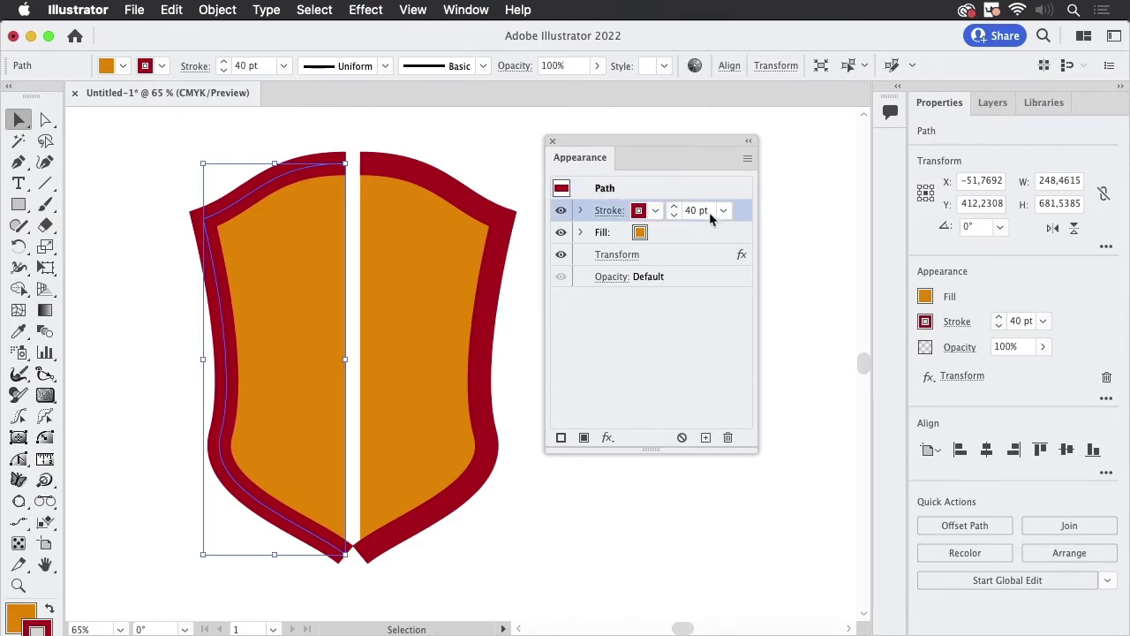
left_click(682, 238)
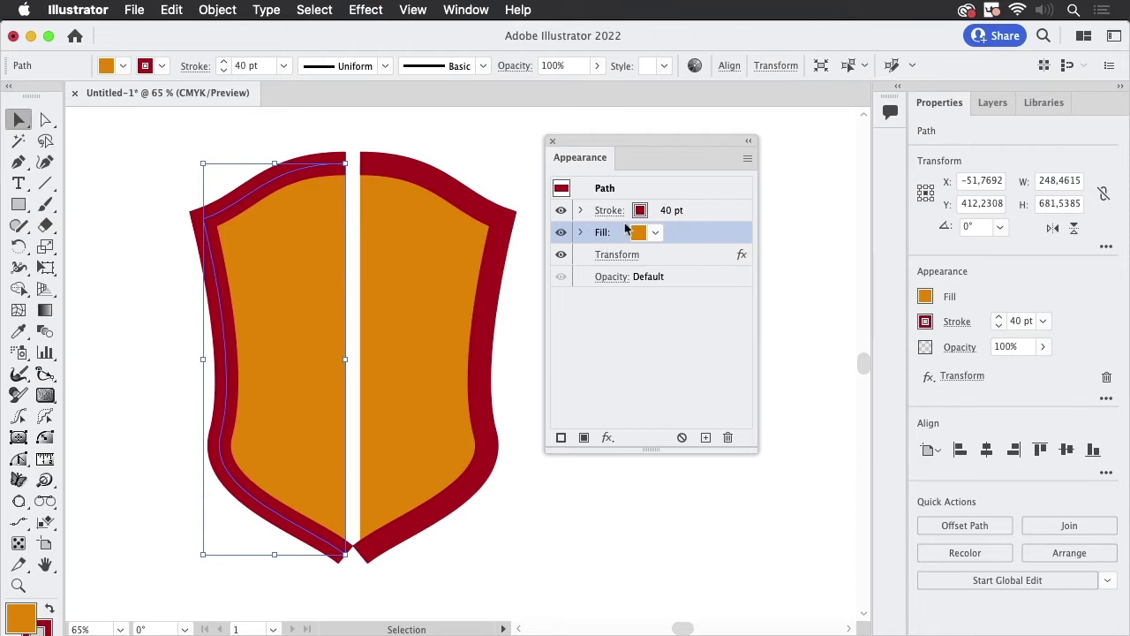
left_click(663, 257)
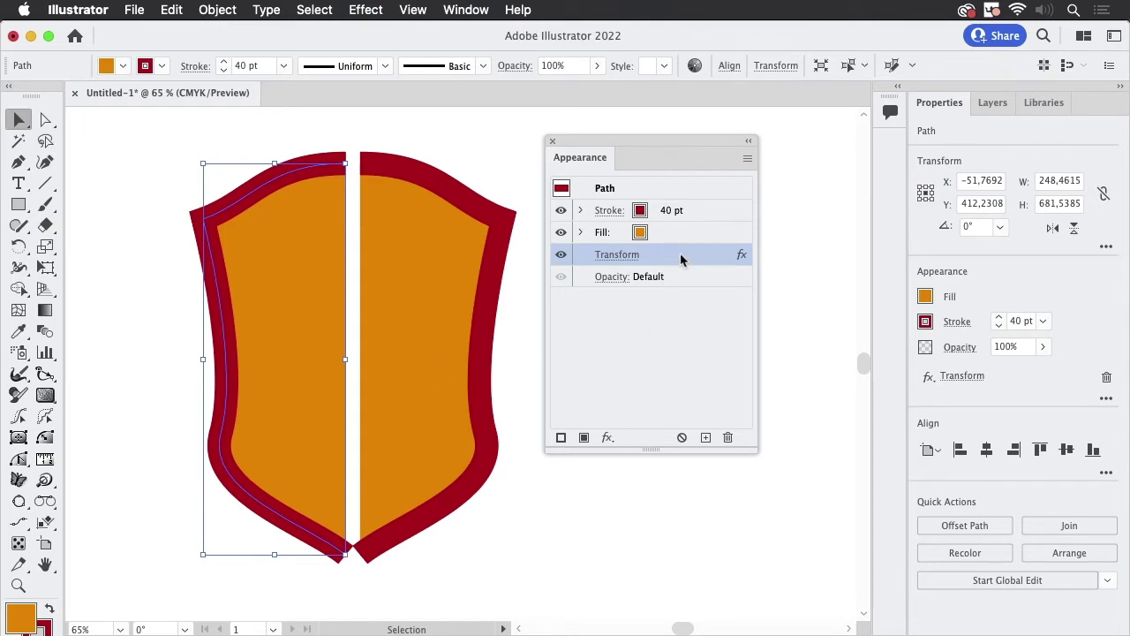
Move the Transform effect above Stroke and Fill in Appearance, then switch to Outline view.
left_click_drag(679, 256, 673, 203)
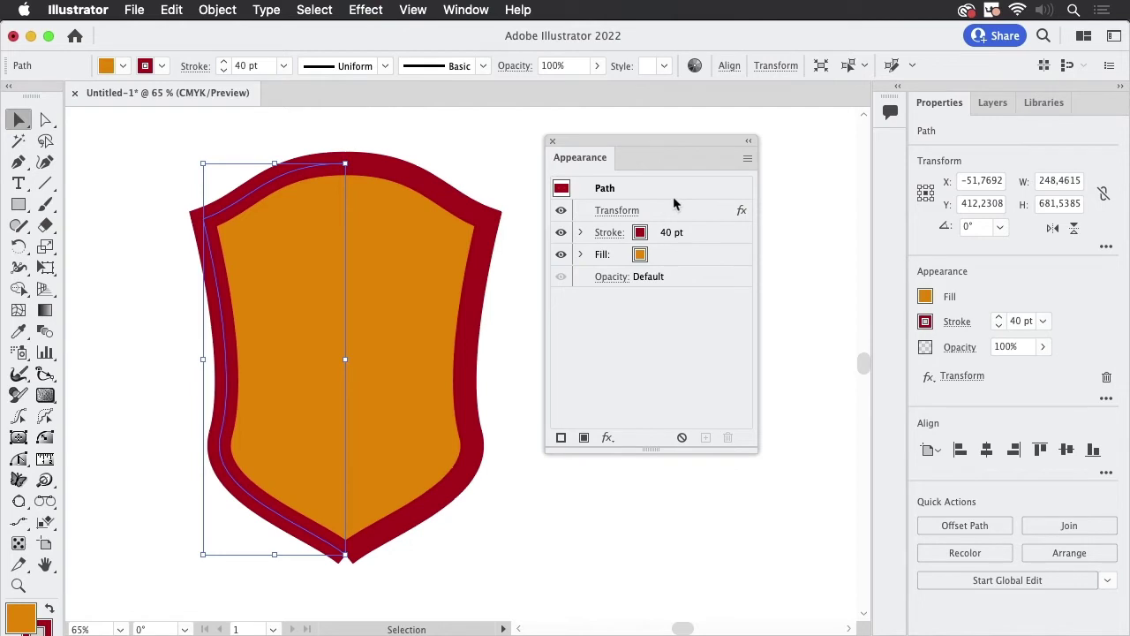
left_click(649, 187)
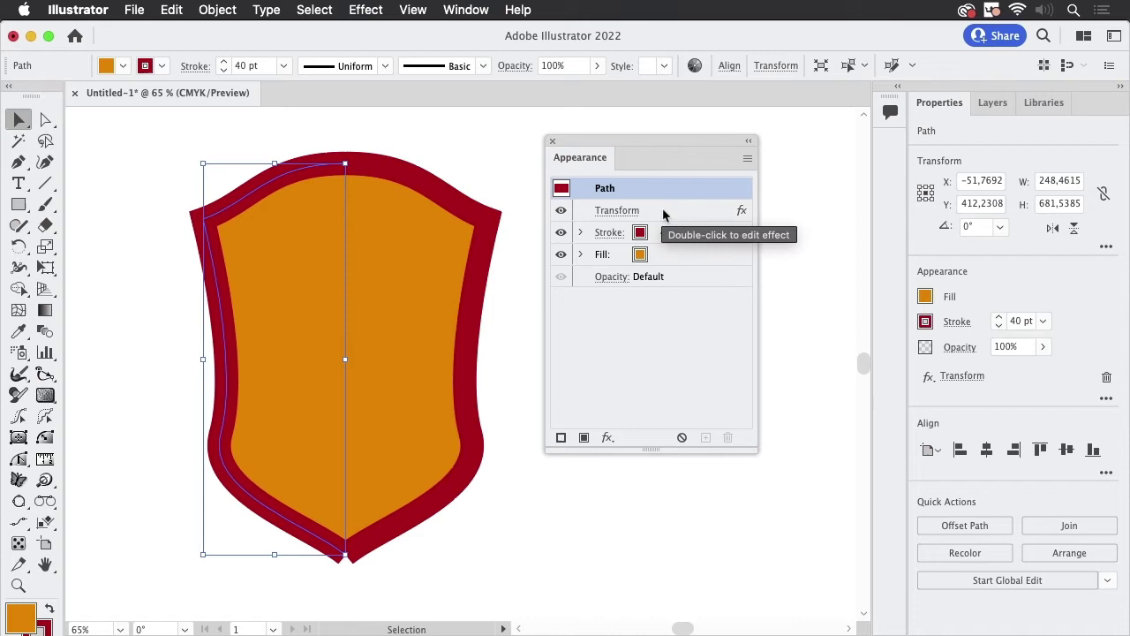
left_click(665, 211)
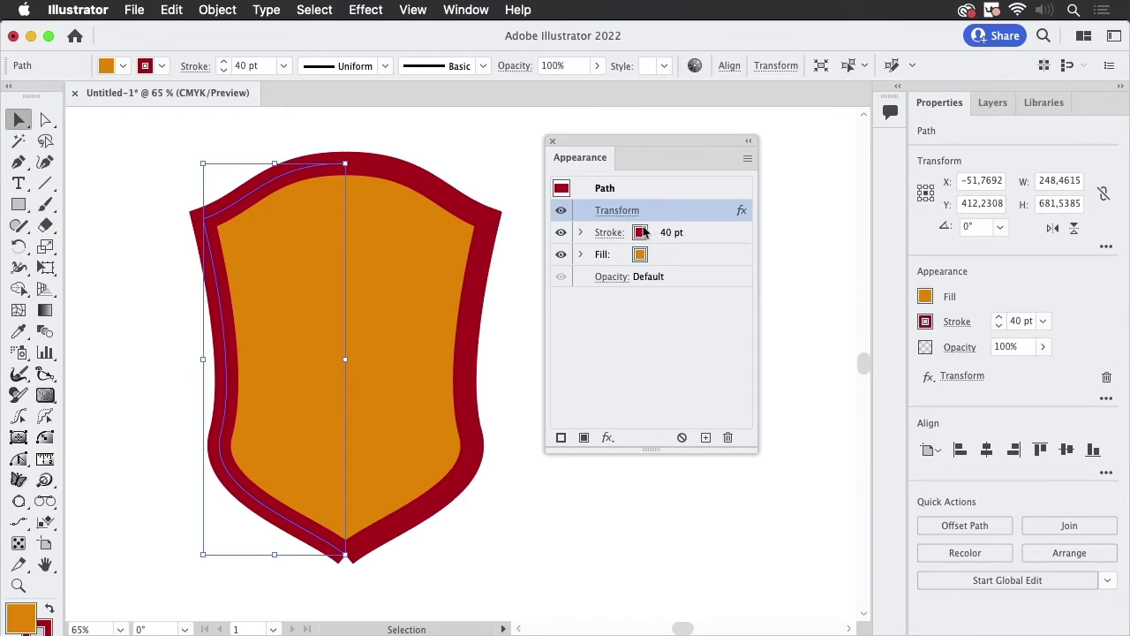
left_click(715, 232)
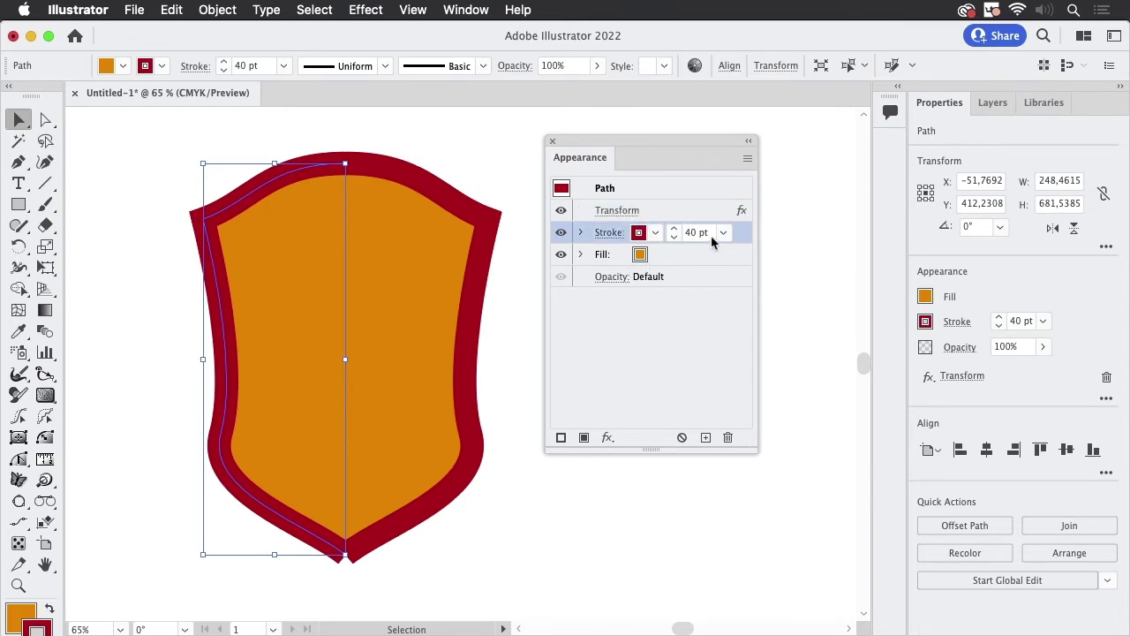
left_click(717, 256)
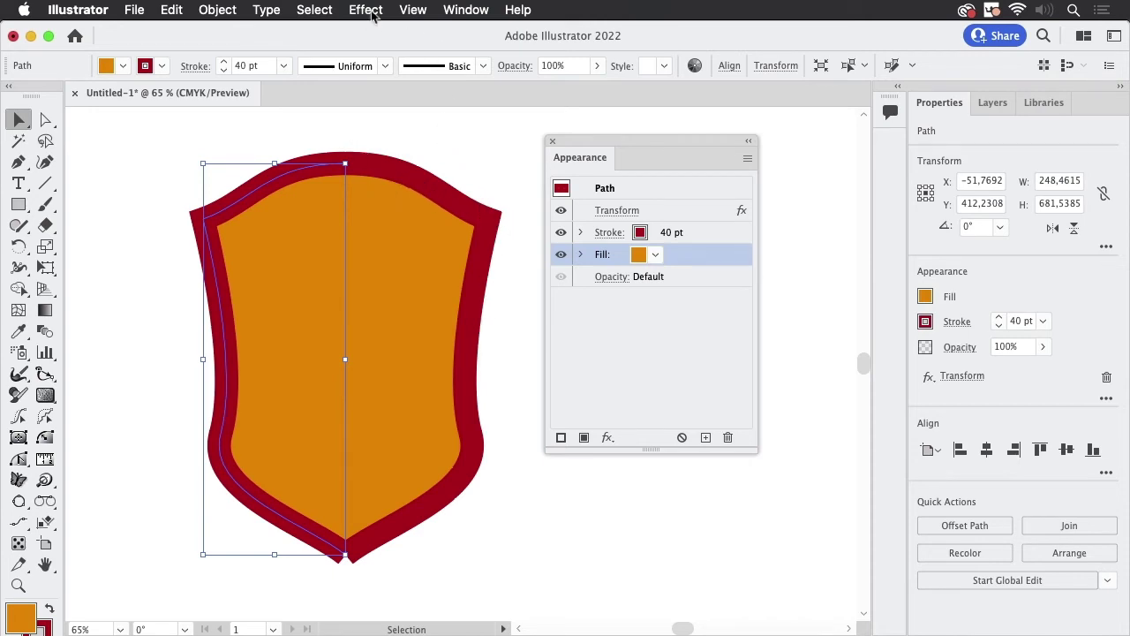
left_click(412, 11)
left_click(422, 31)
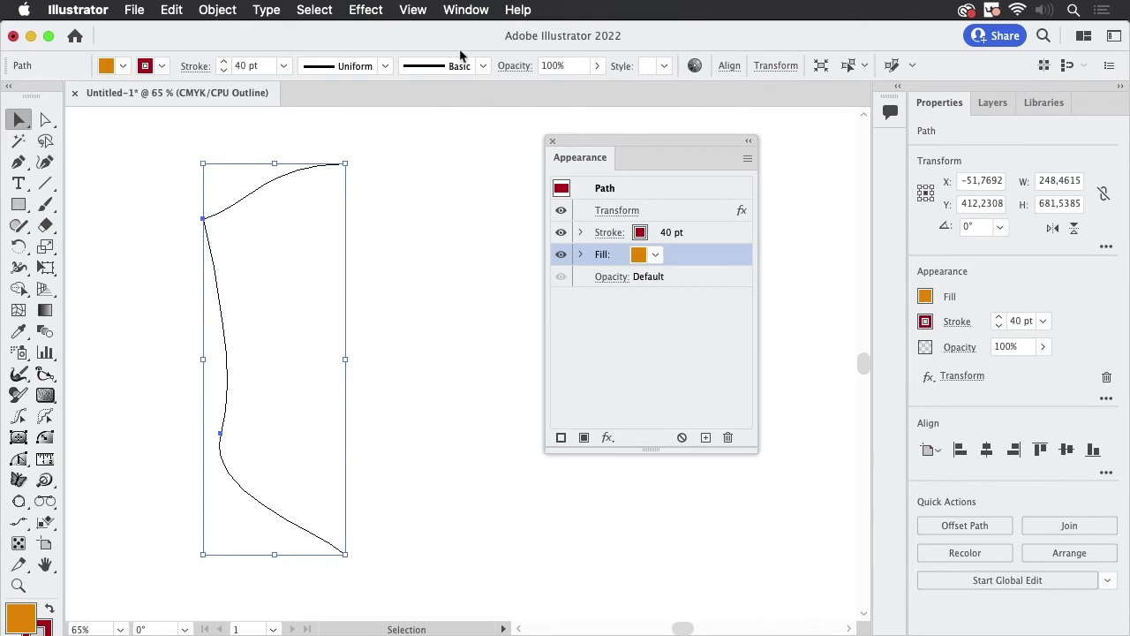
Toggle Outline and Preview, ending in full-colour Preview, and select the Transform entry.
left_click(413, 11)
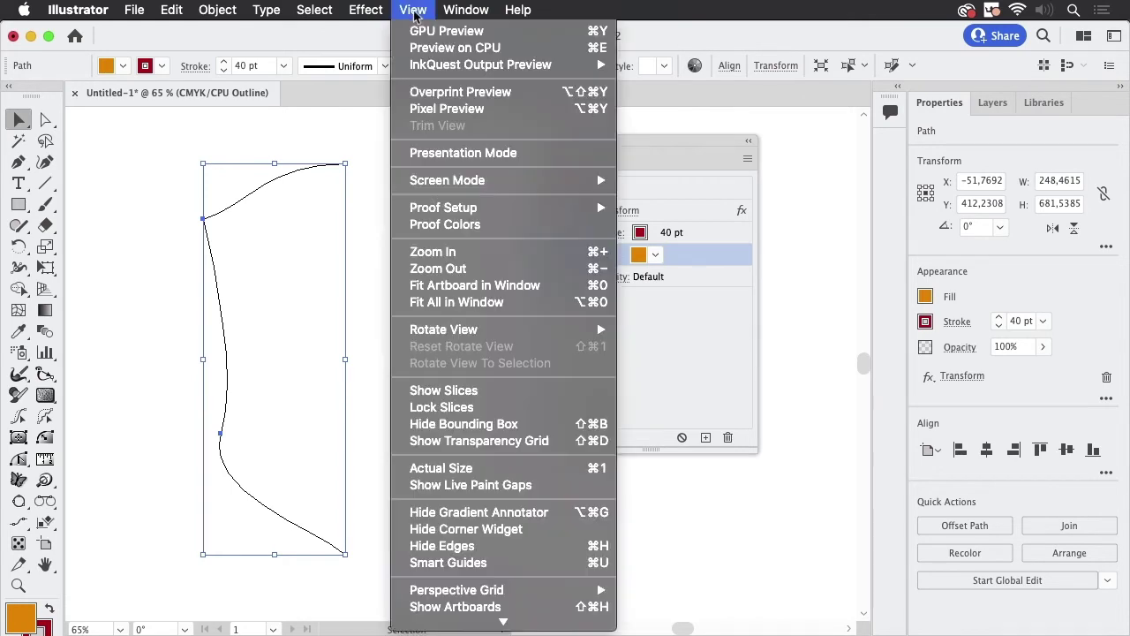
left_click(428, 47)
left_click(417, 10)
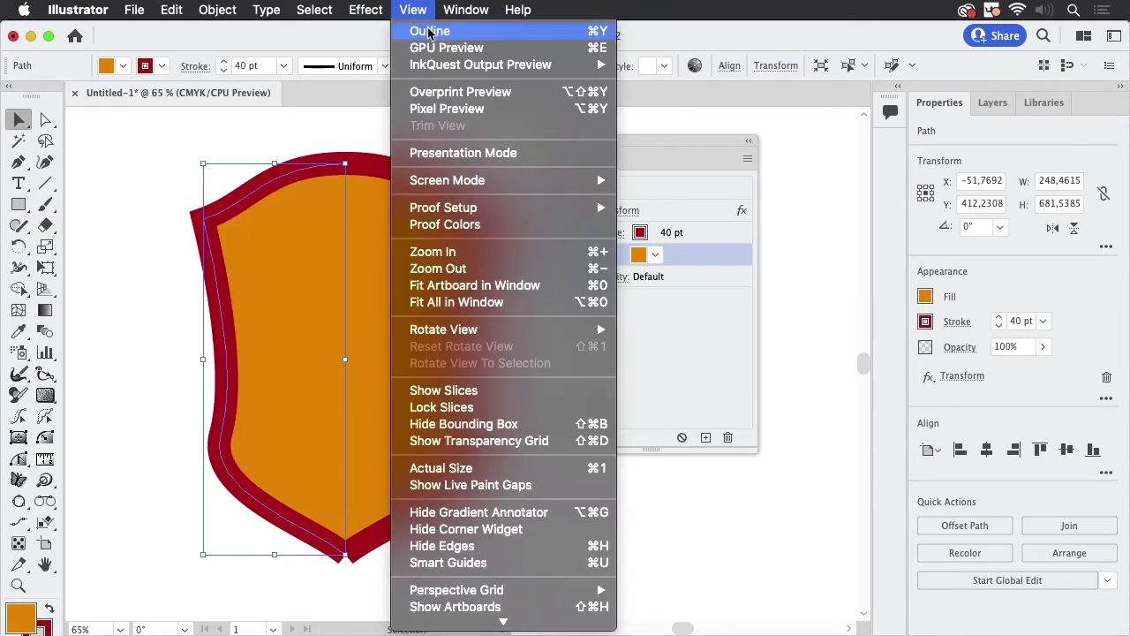
left_click(427, 31)
left_click(415, 11)
left_click(432, 49)
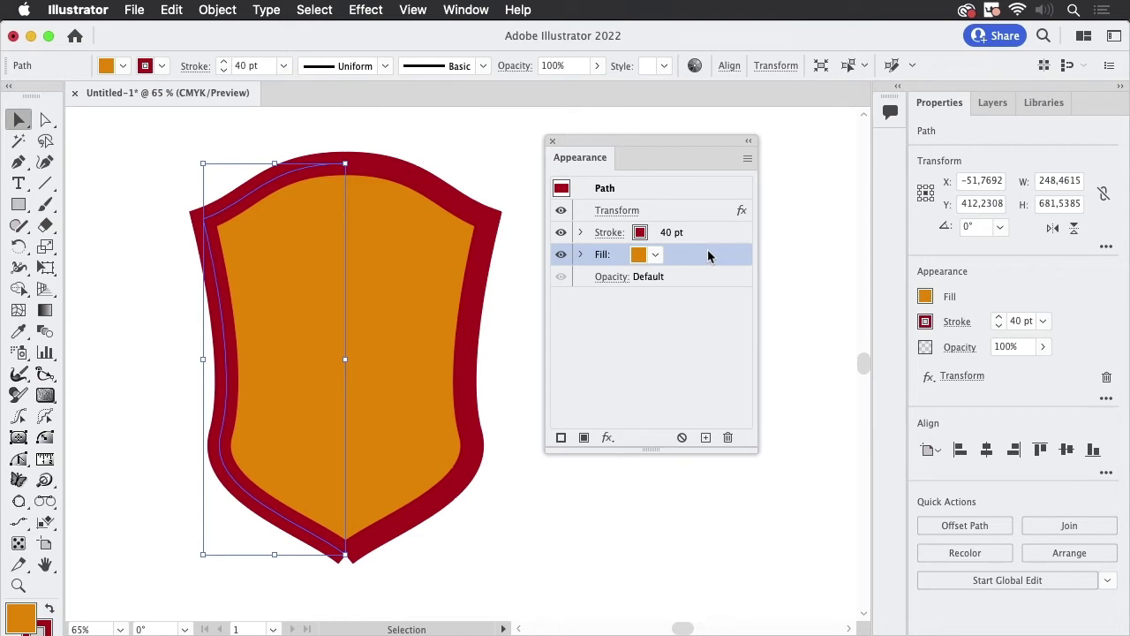
left_click(704, 210)
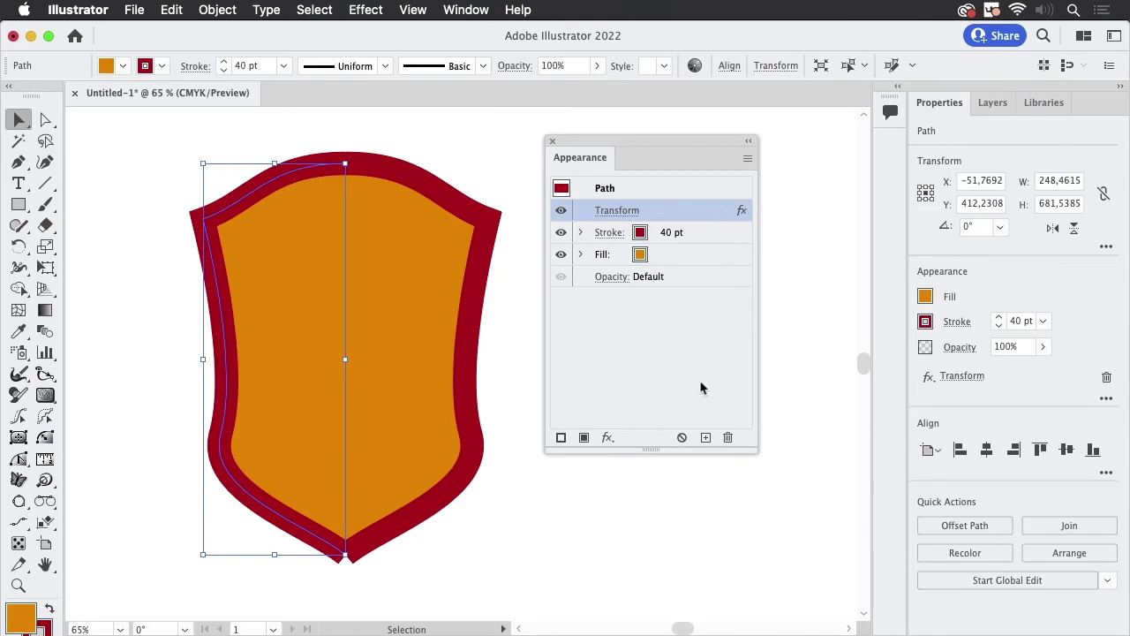
Apply Pathfinder > Add below the Transform effect so the two halves merge into one shape.
left_click(608, 438)
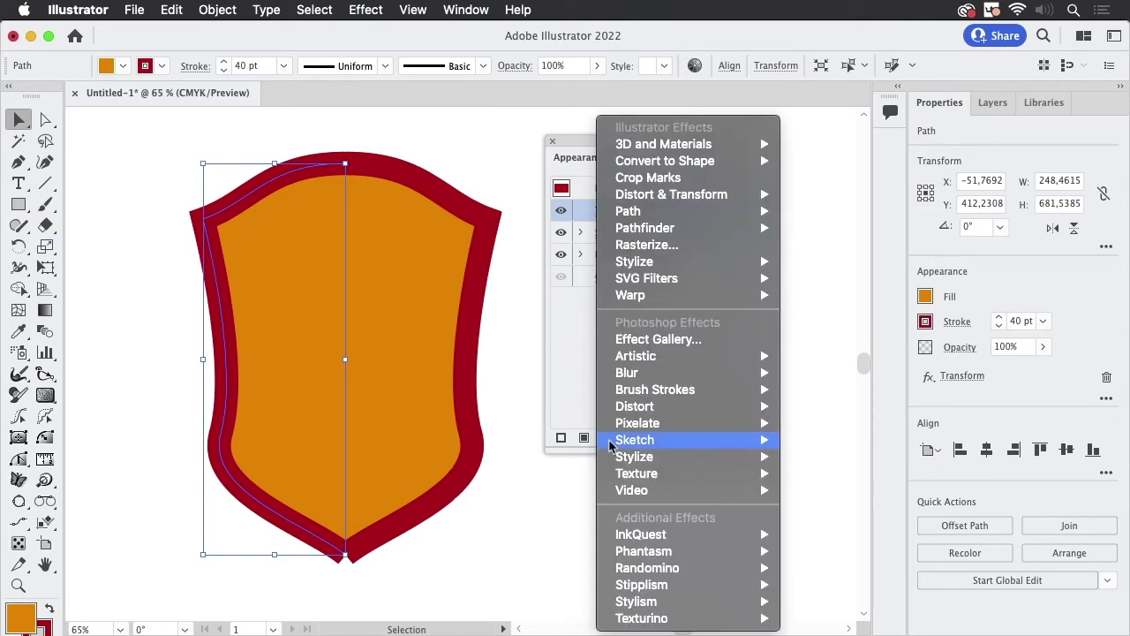
mouse_move(645, 228)
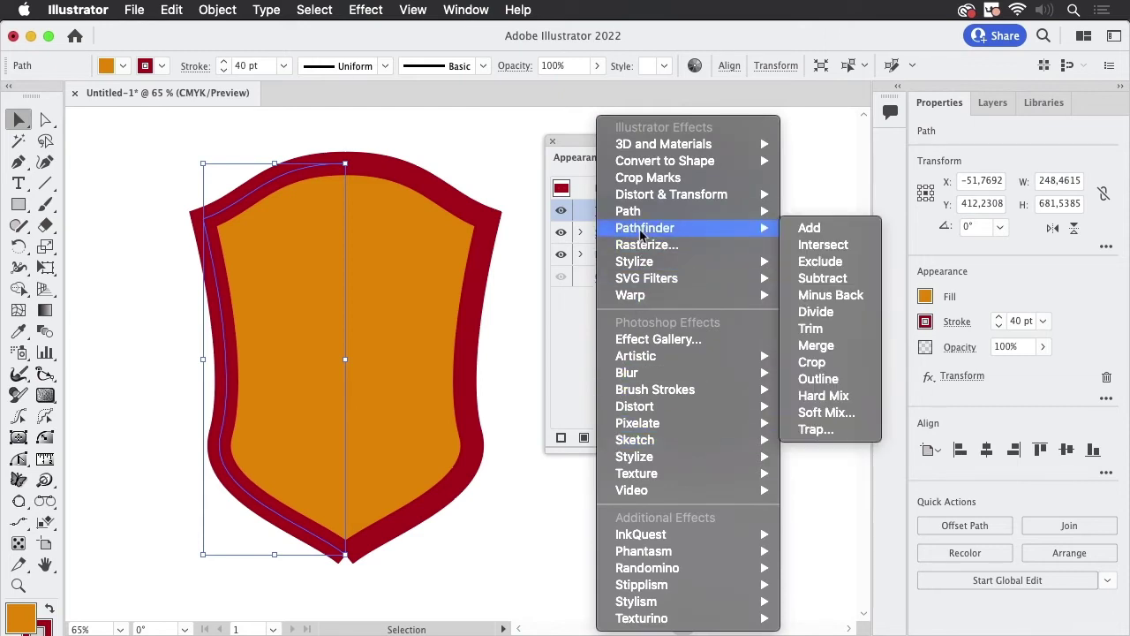
left_click(825, 232)
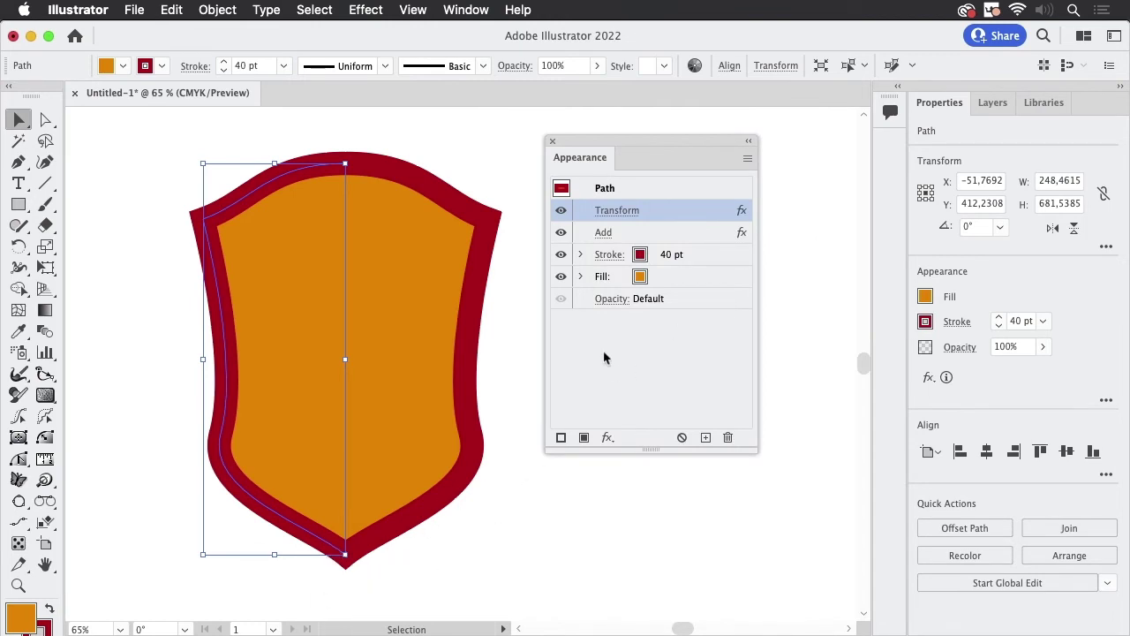
left_click(631, 191)
left_click(673, 209)
left_click(670, 234)
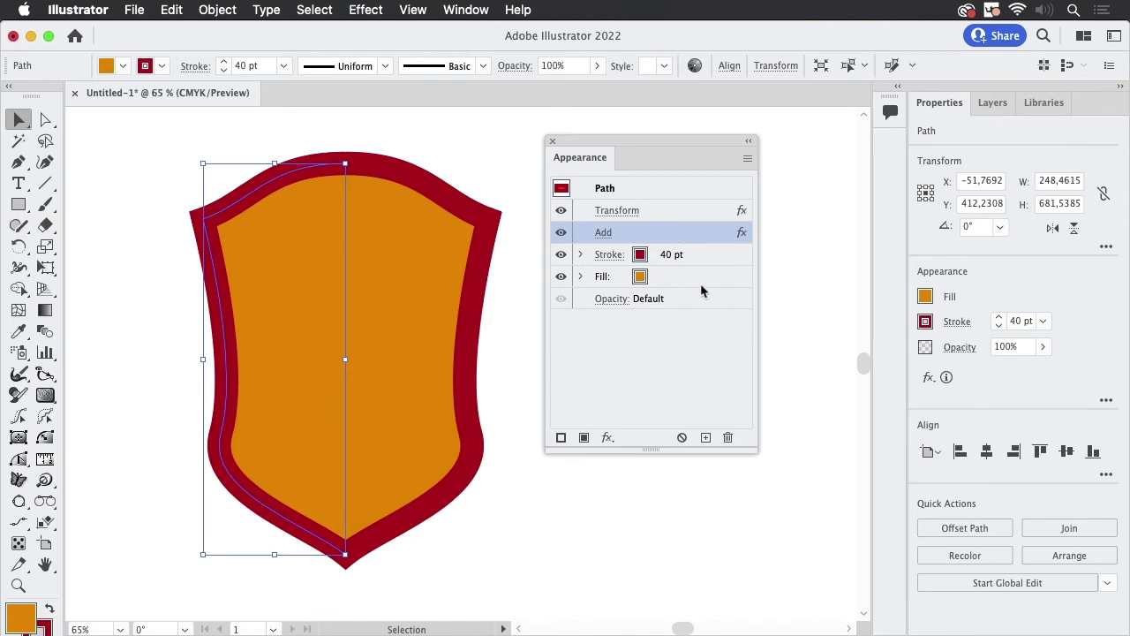
Drag the left-edge and top-centre anchor handles to reshape the side and top-left curves.
left_click(47, 120)
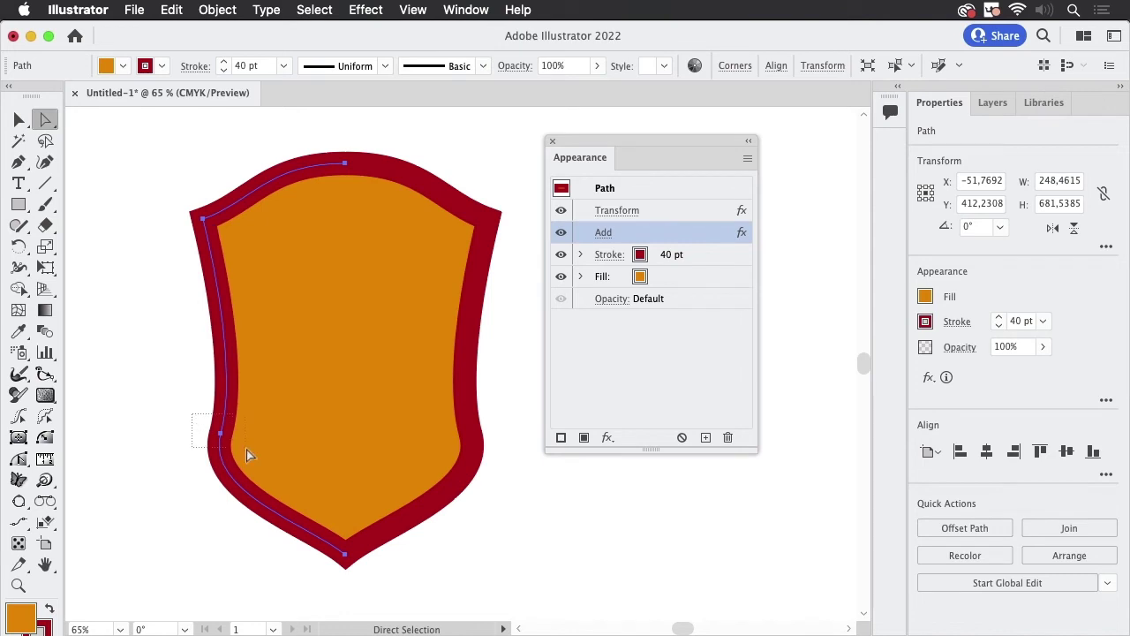
left_click(221, 433)
left_click_drag(222, 436, 206, 404)
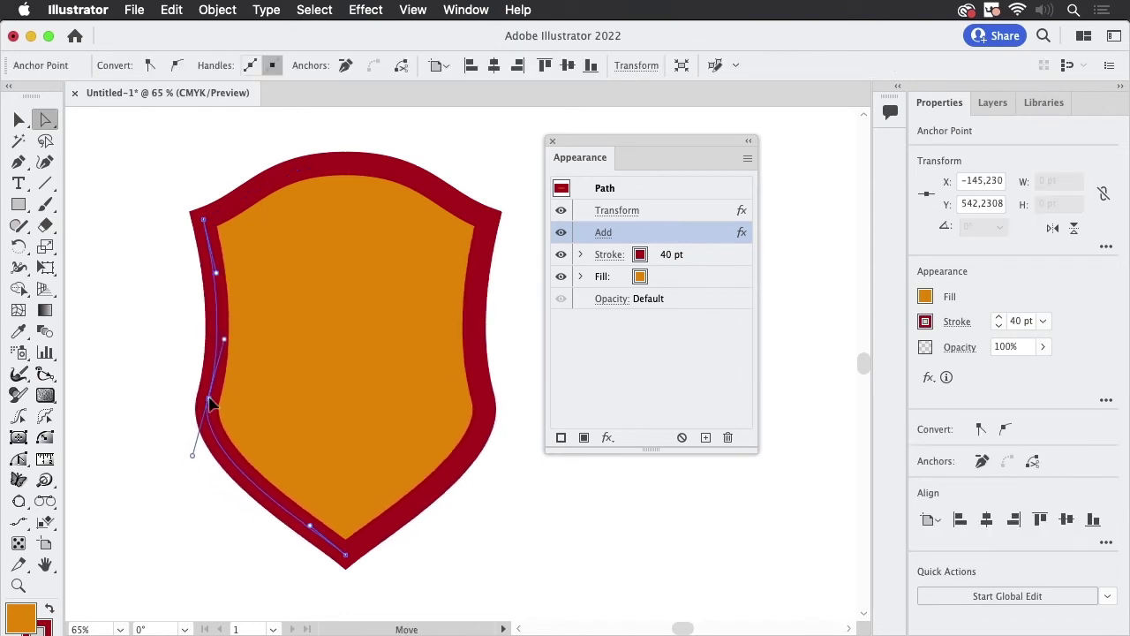
left_click_drag(188, 458, 176, 501)
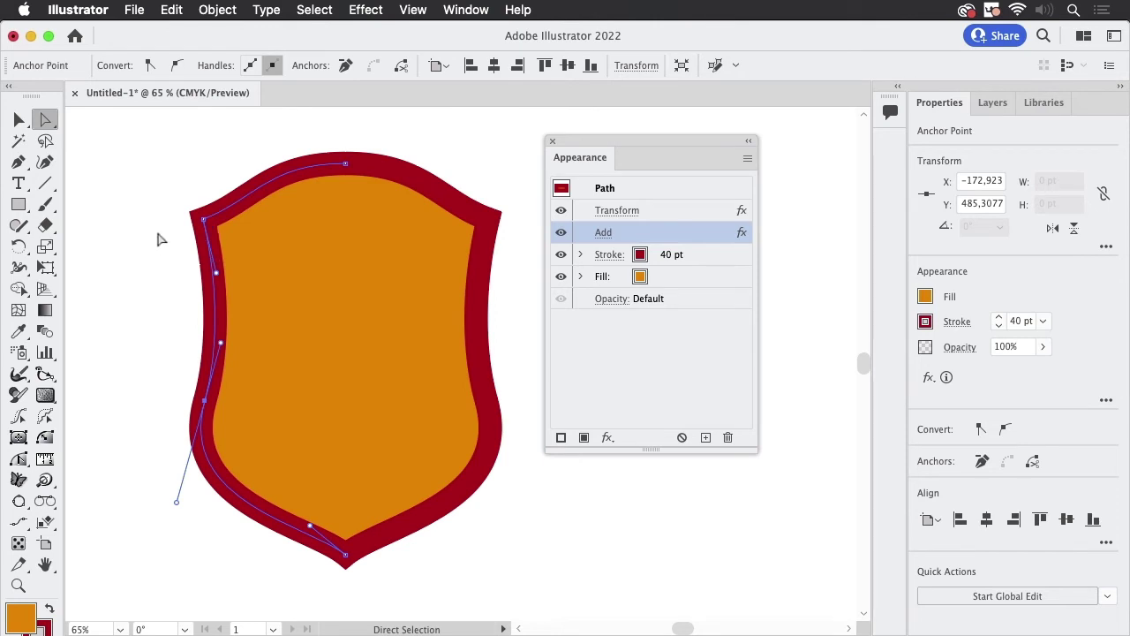
left_click(345, 163)
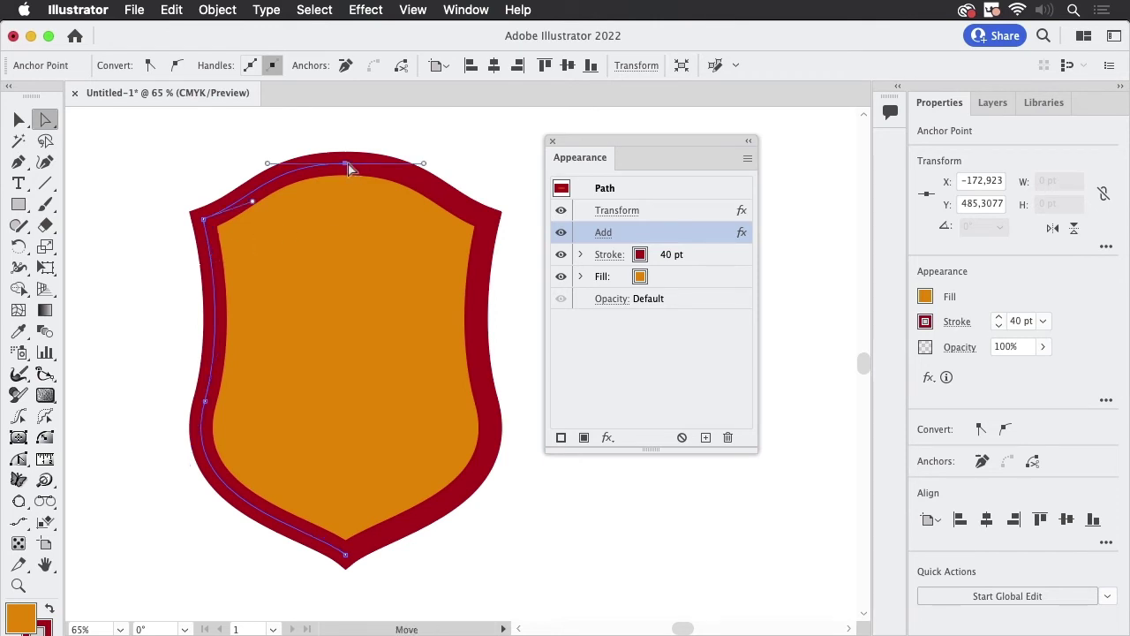
left_click_drag(269, 164, 282, 165)
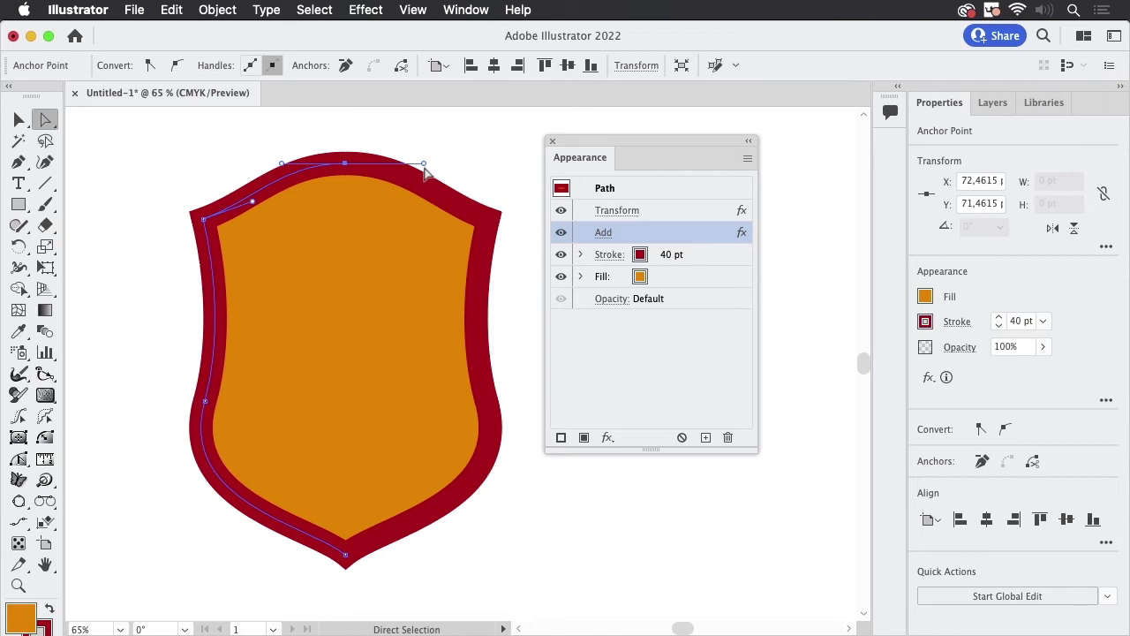
Add a new 10 pt yellow stroke above the dark red stroke.
left_click(711, 255)
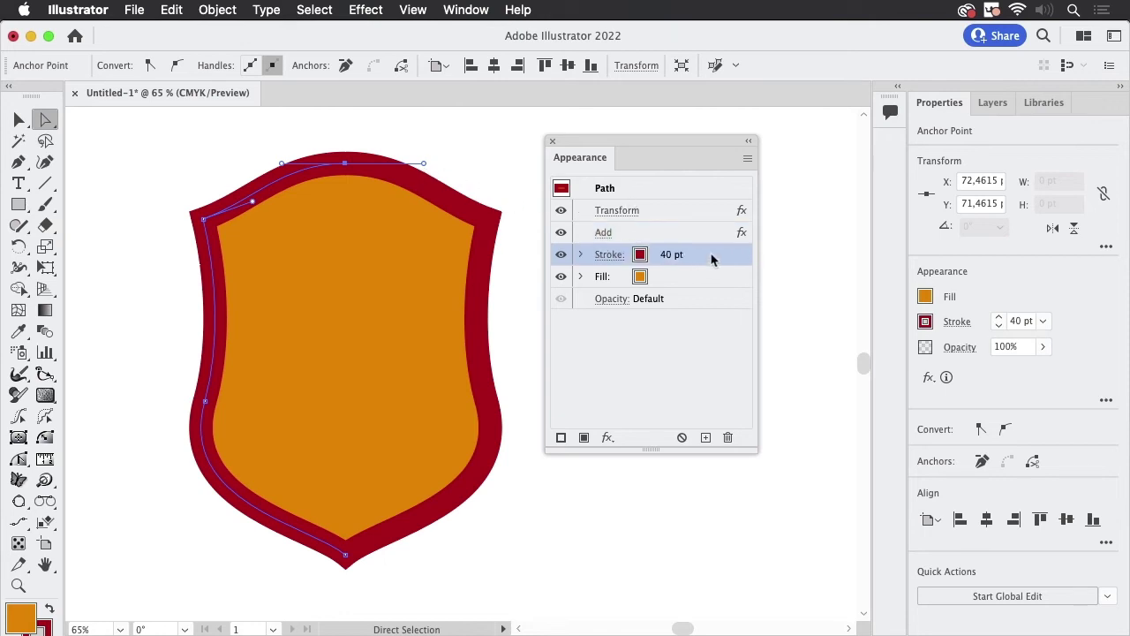
left_click(583, 438)
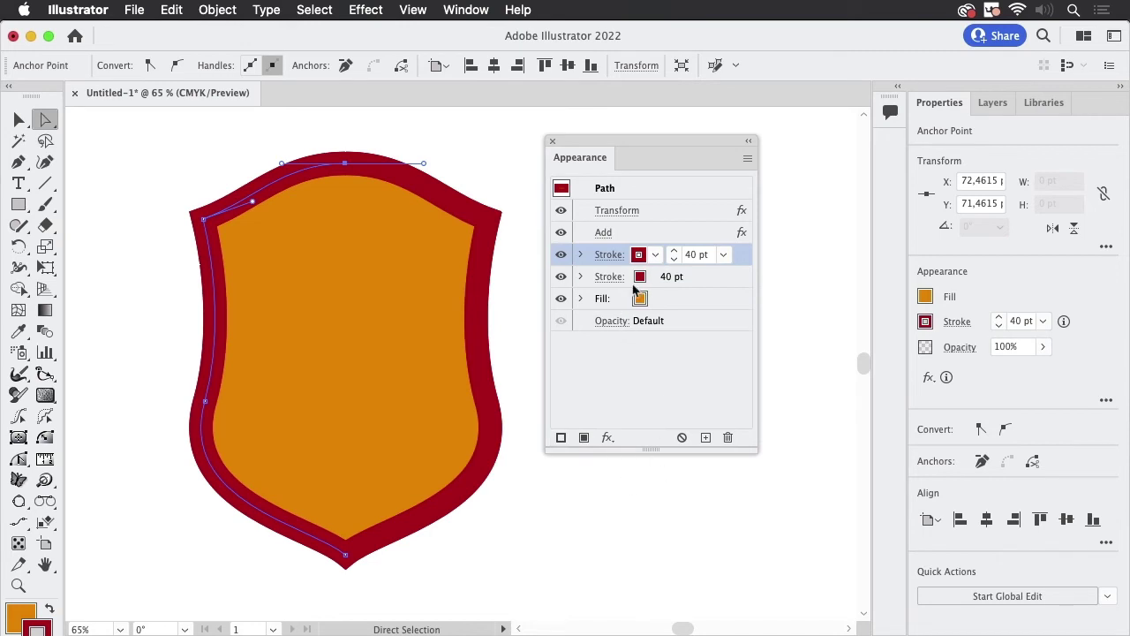
left_click(655, 255)
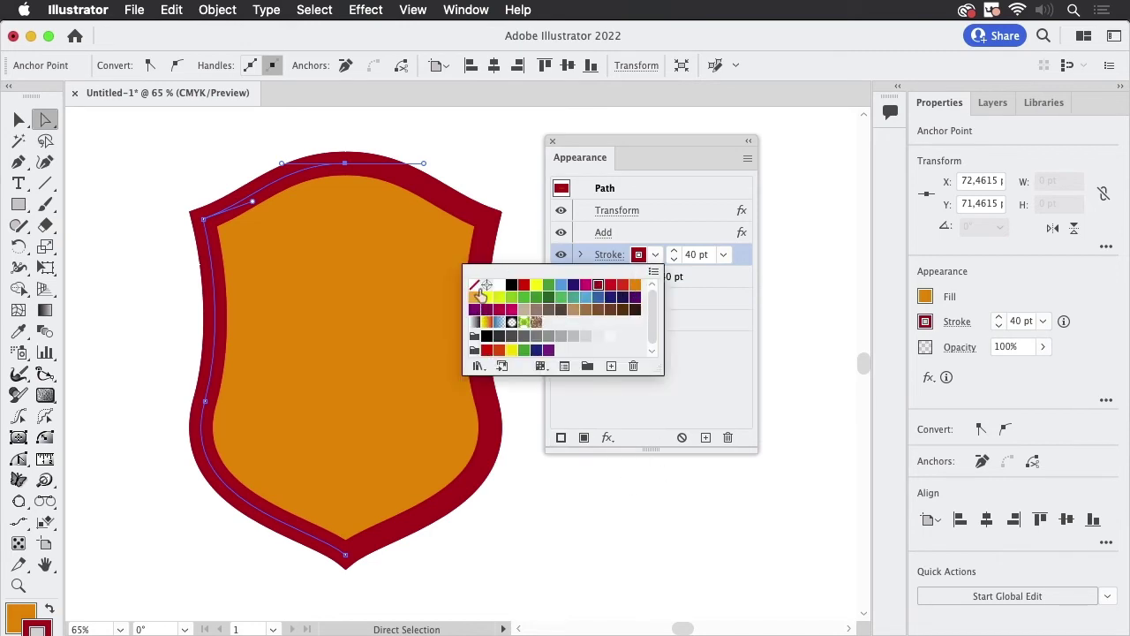
left_click(486, 297)
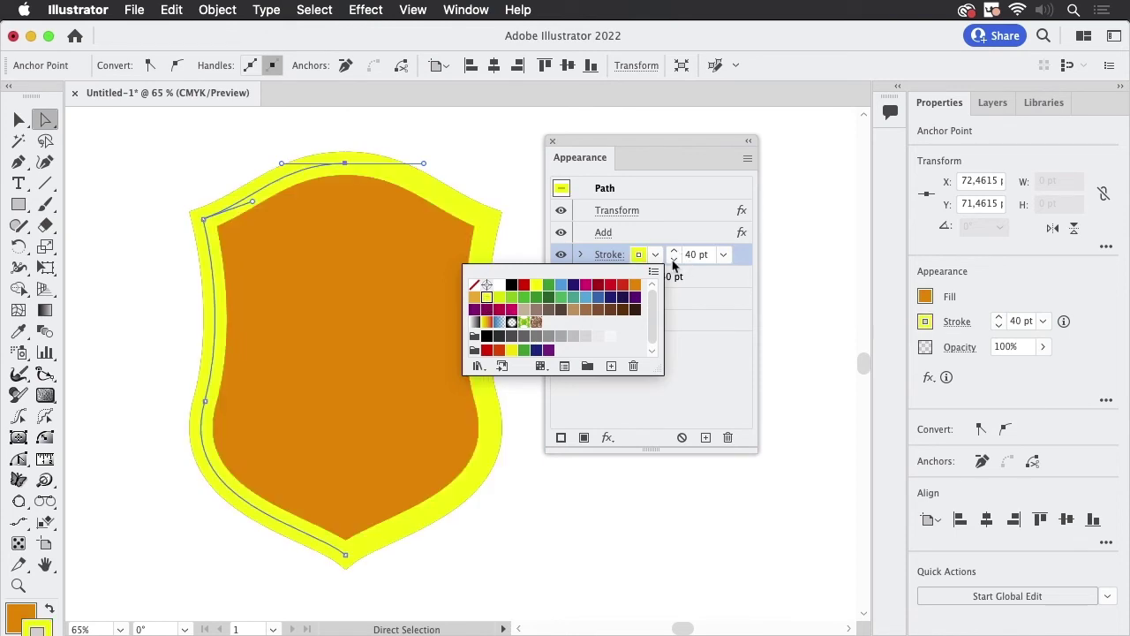
left_click(677, 265)
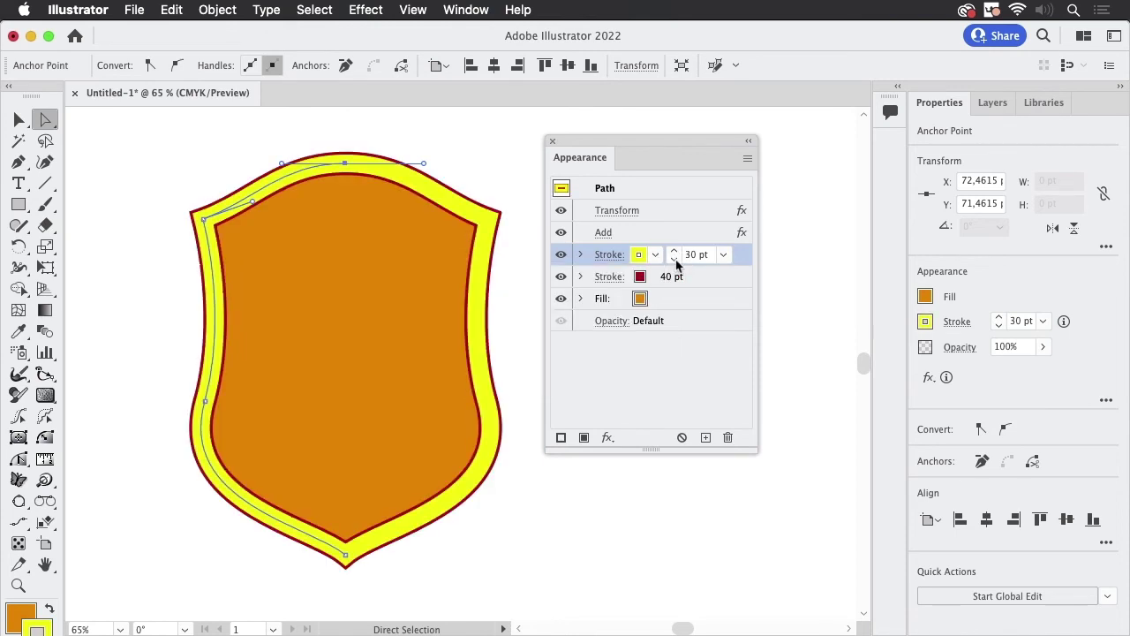
left_click(675, 261, "shift")
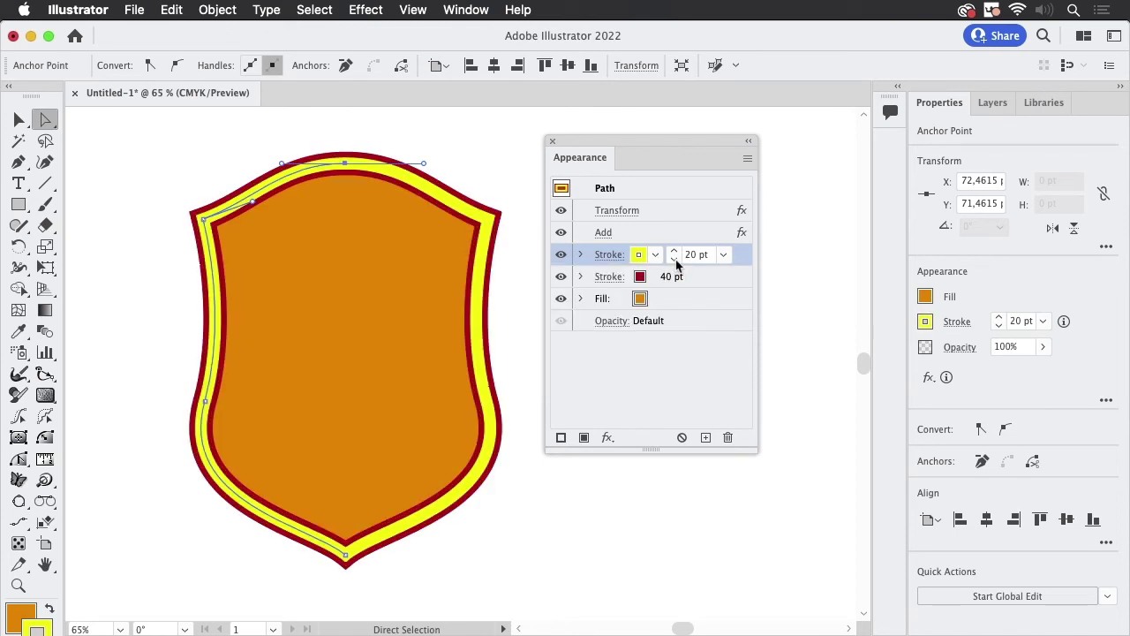
left_click(703, 370)
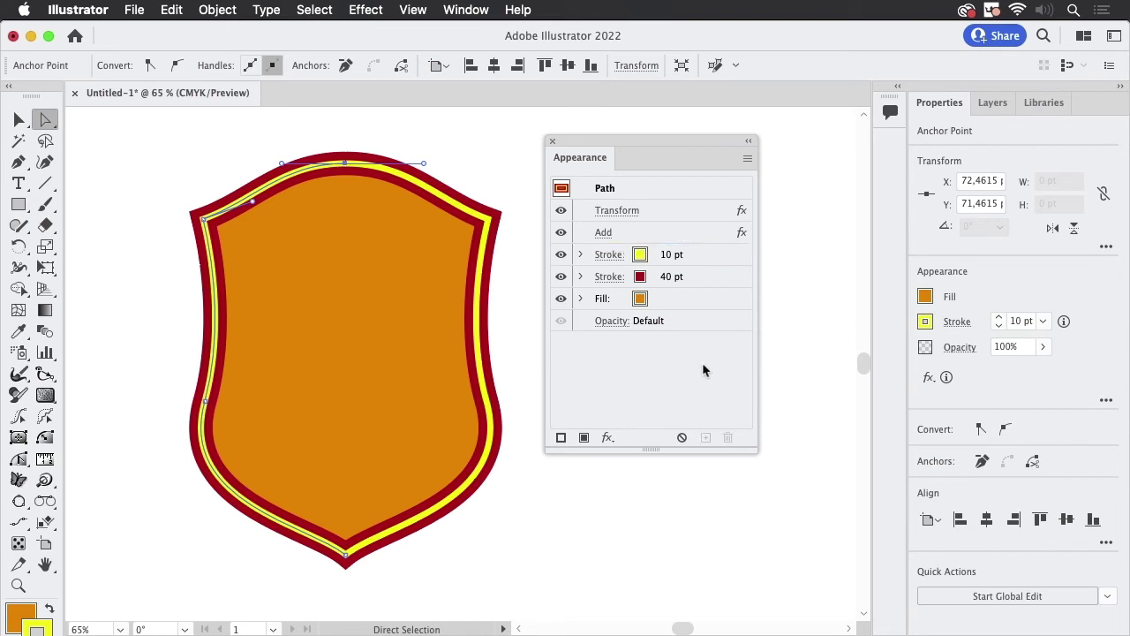
Select the dark red stroke, yellow stroke and orange fill entries in Appearance to review them.
left_click(667, 297)
left_click(689, 278)
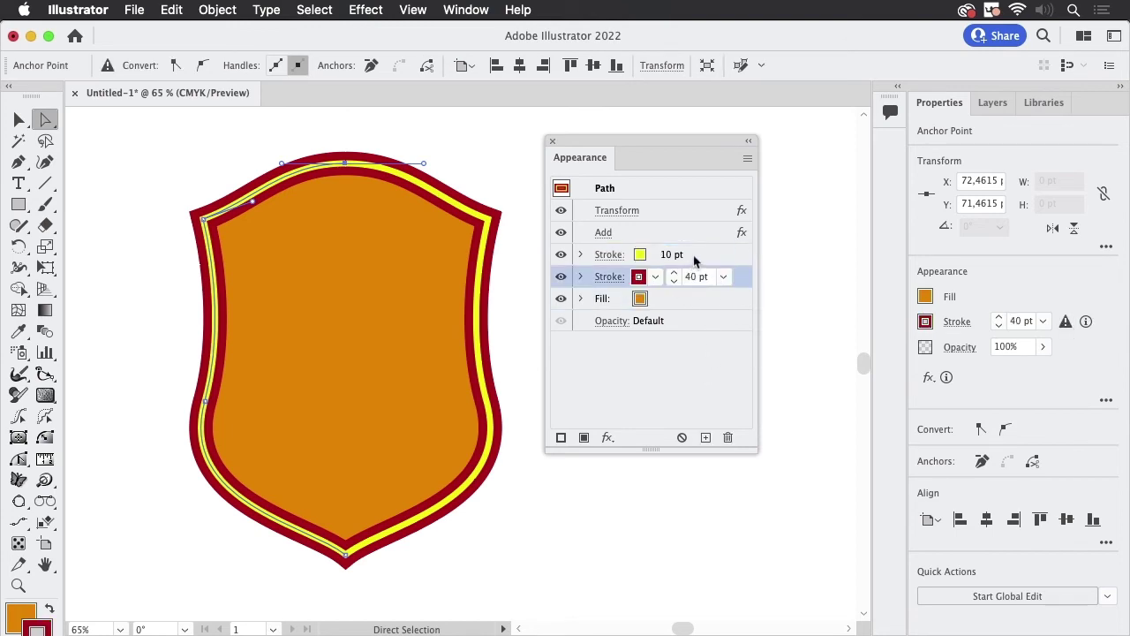
left_click(698, 260)
left_click(678, 300)
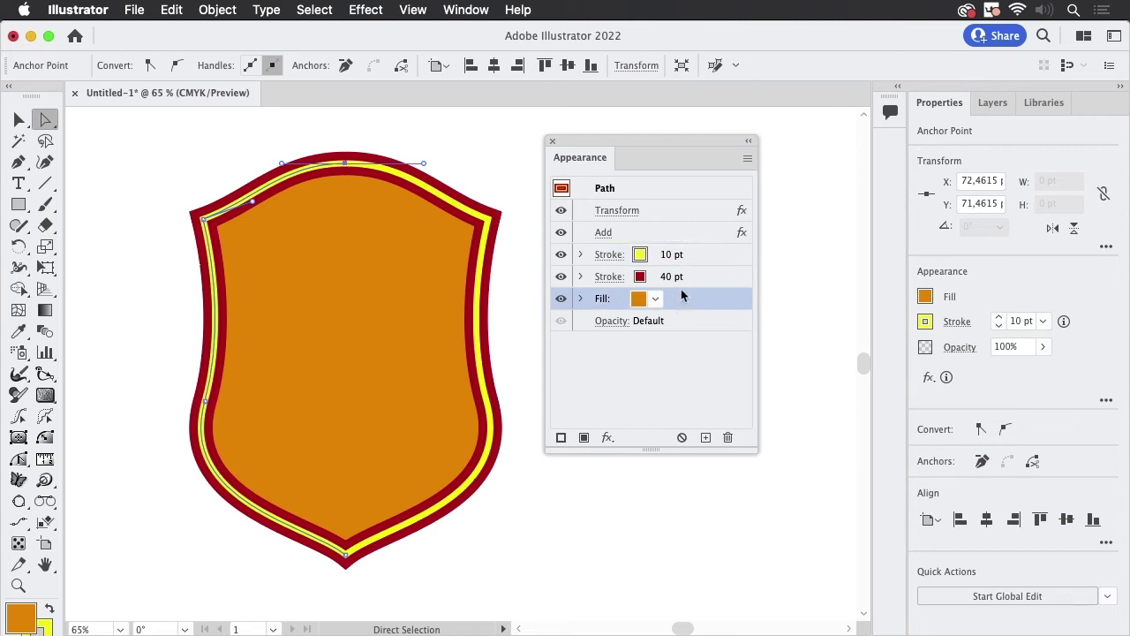
left_click(691, 279)
left_click(701, 258)
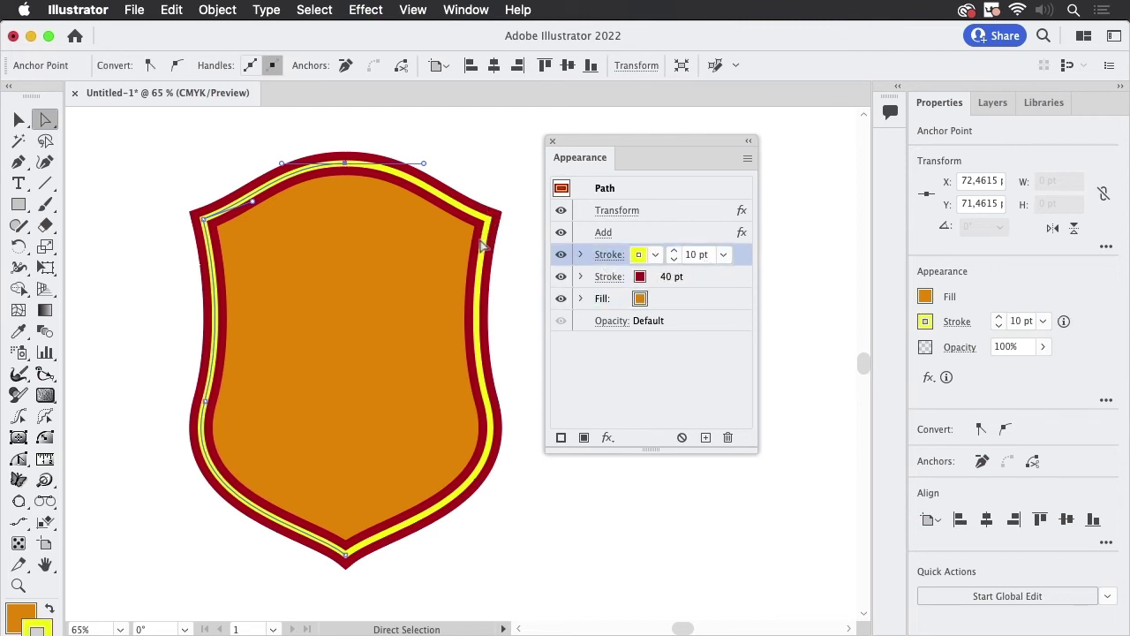
left_click(722, 300)
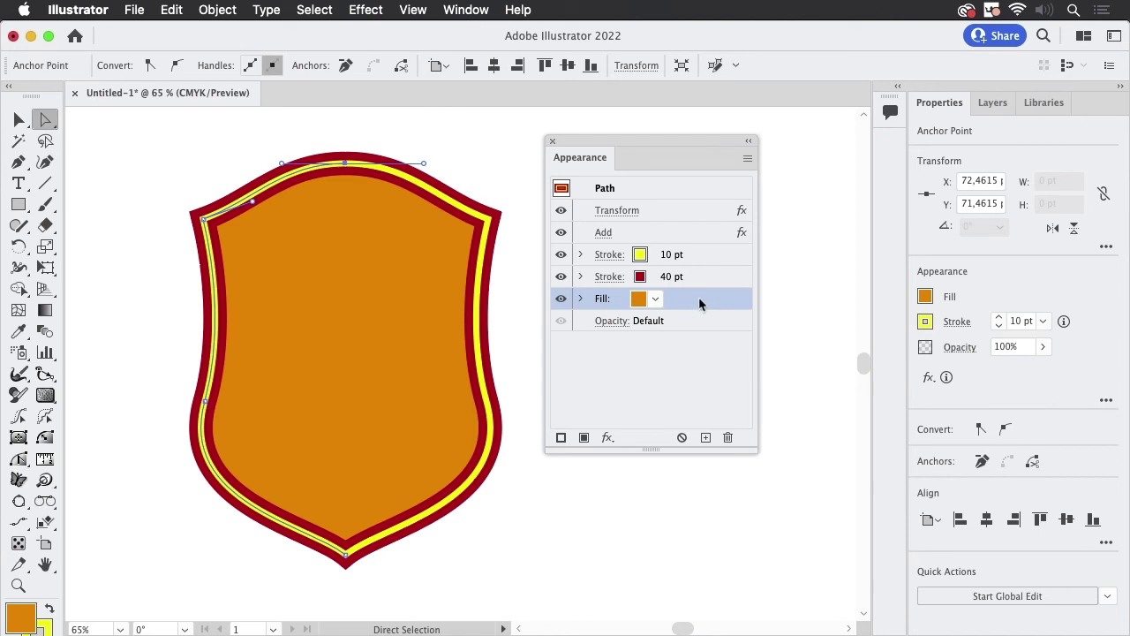
Move the orange fill above the 40 pt dark red stroke and expand all three appearance rows.
left_click_drag(703, 303, 703, 277)
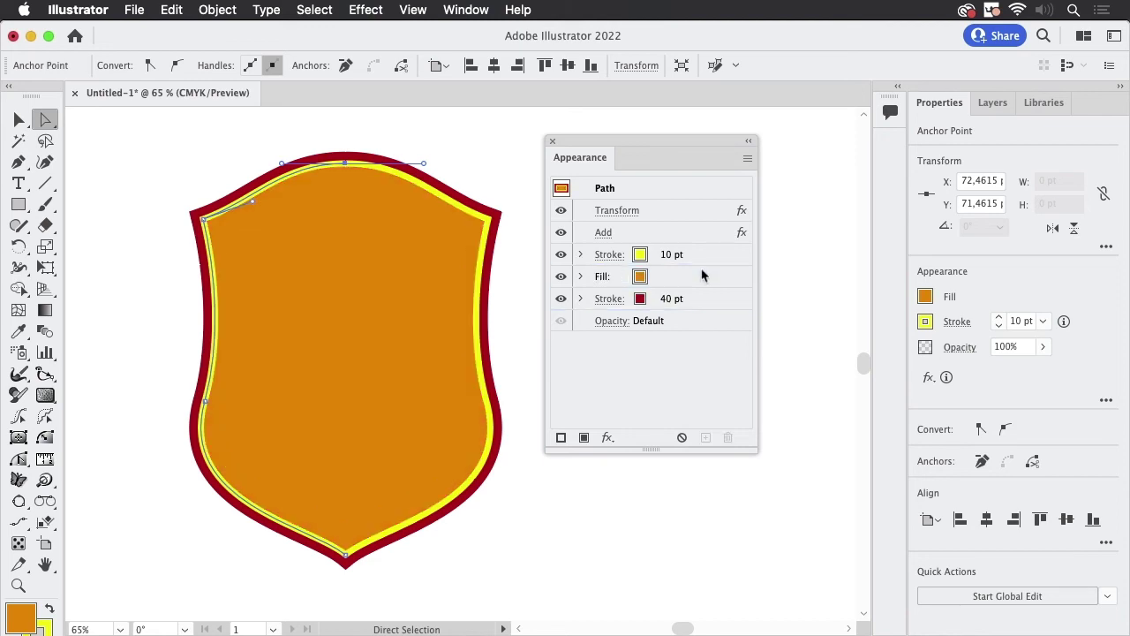
left_click(698, 302)
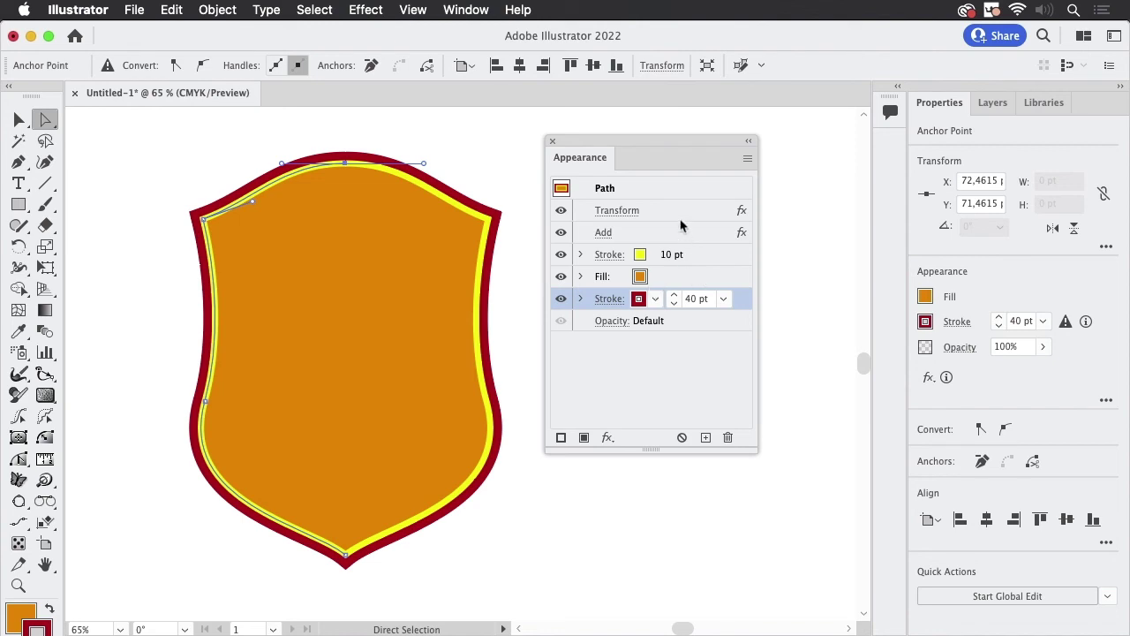
left_click(582, 300)
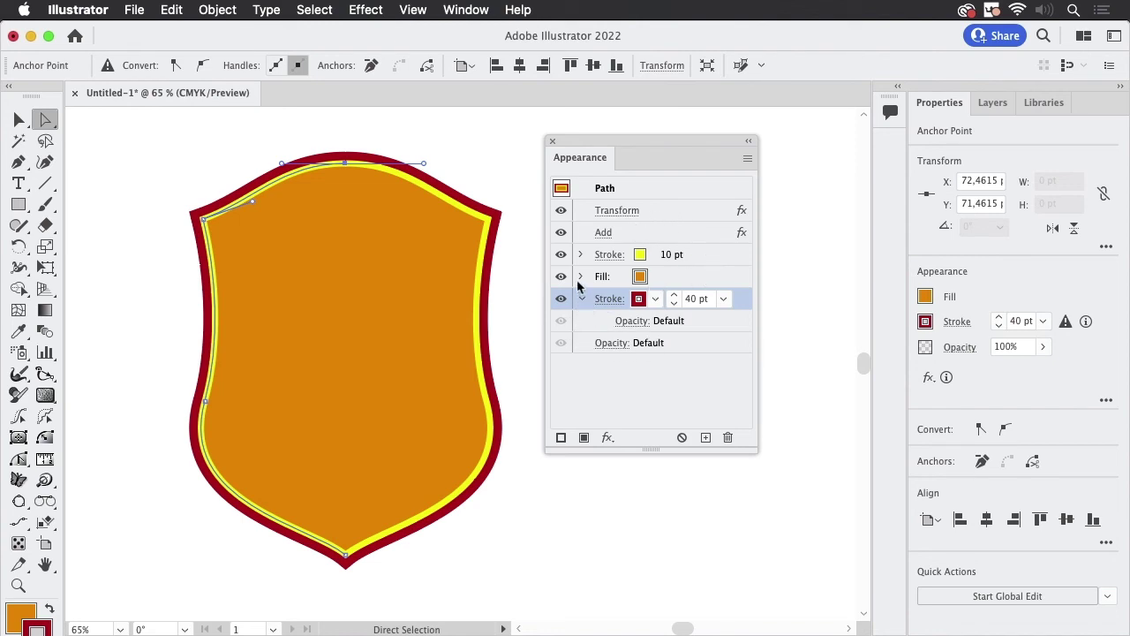
left_click(582, 276)
left_click(582, 255)
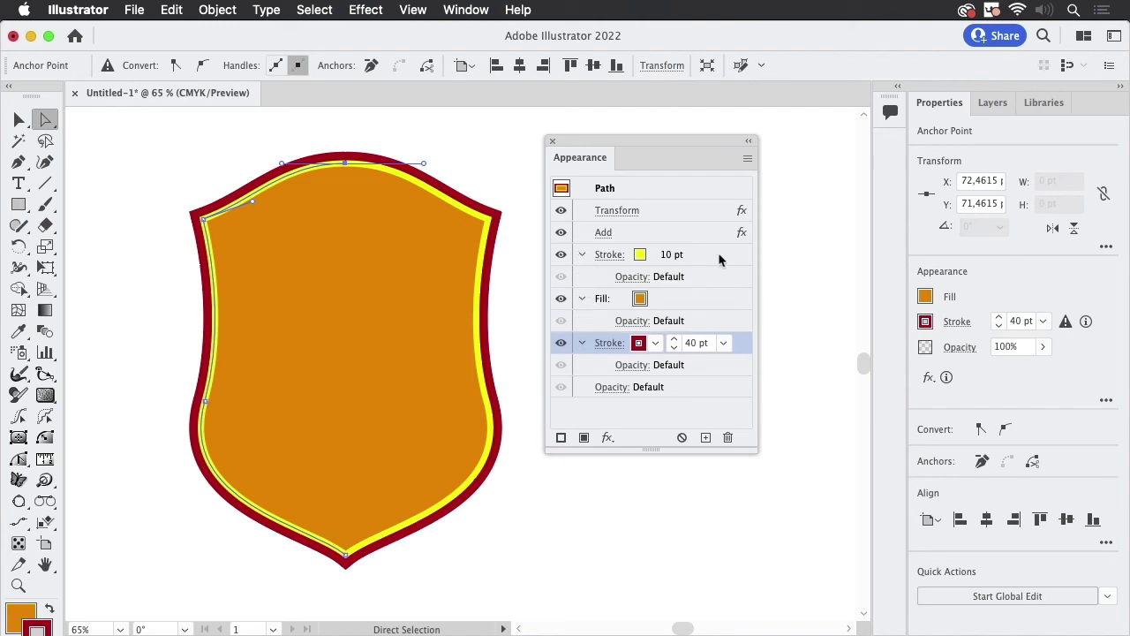
left_click(713, 214)
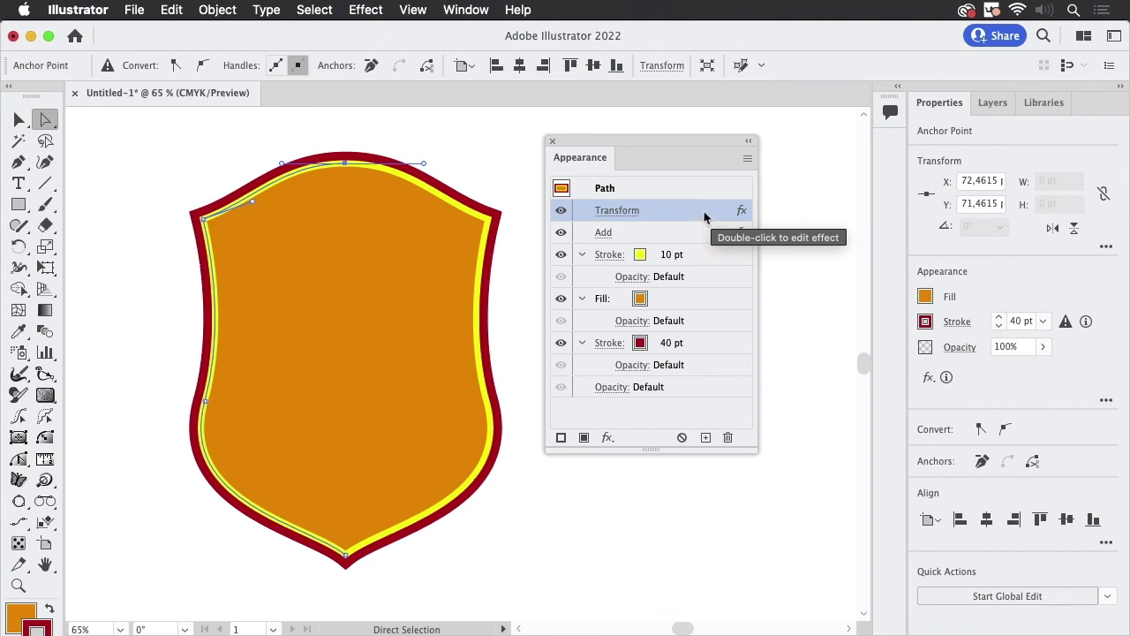
left_click_drag(704, 217, 704, 305)
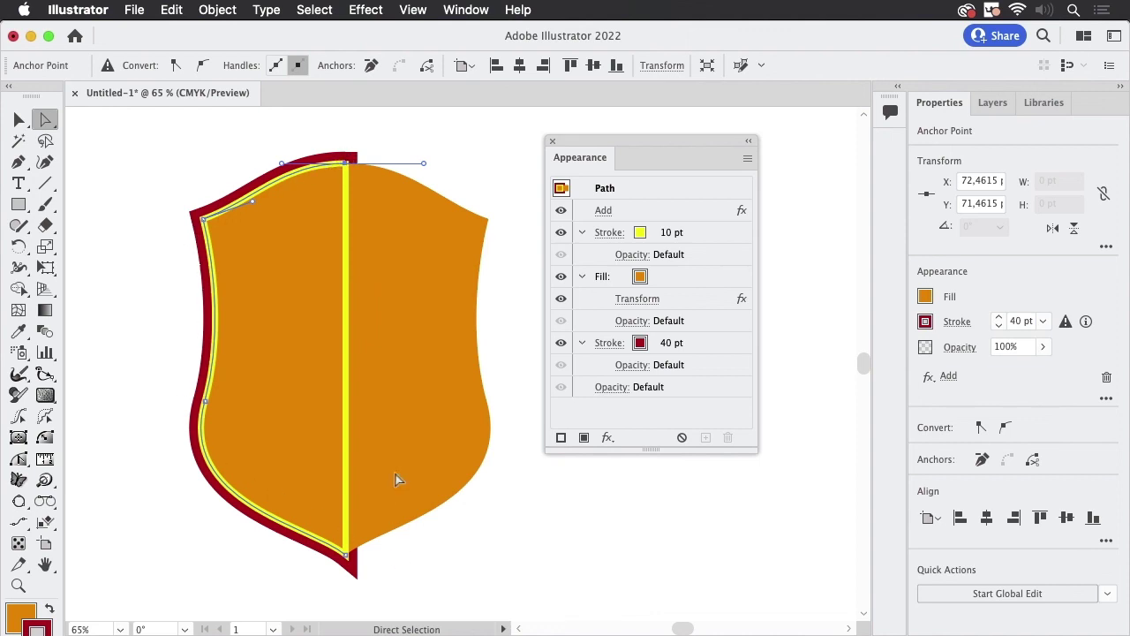
left_click(562, 279)
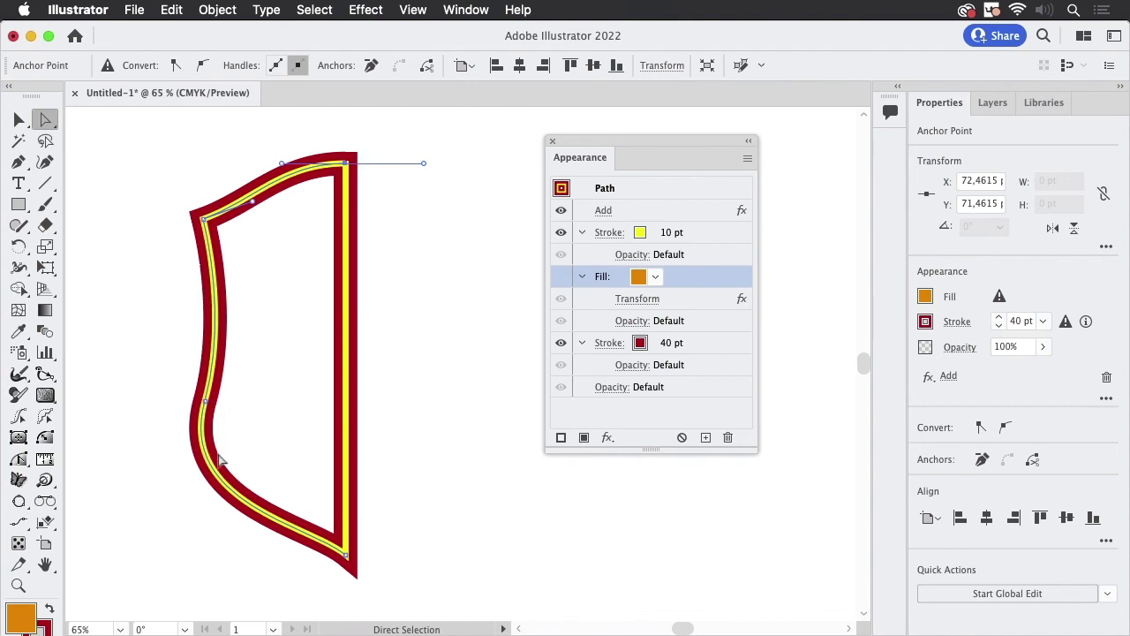
left_click(562, 211)
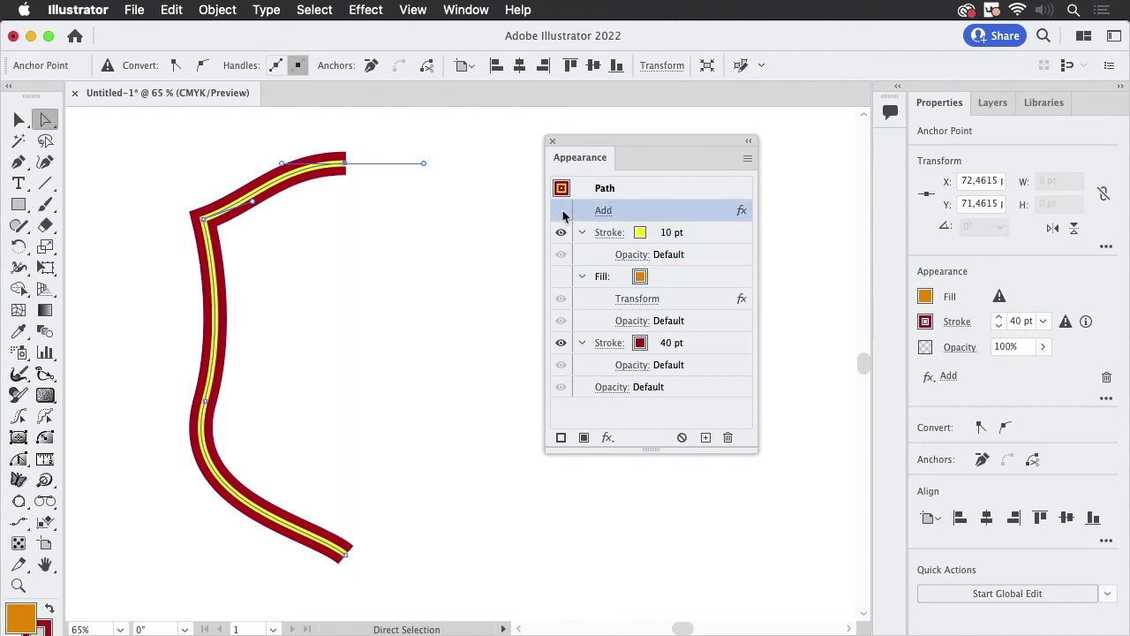
left_click(562, 211)
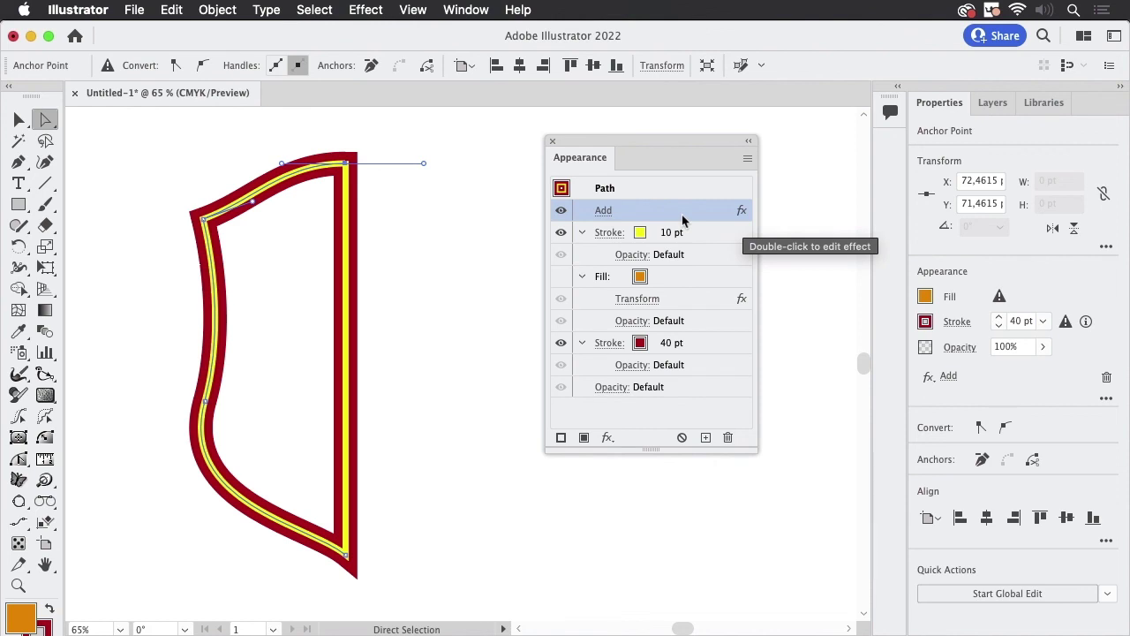
left_click_drag(682, 219, 665, 347)
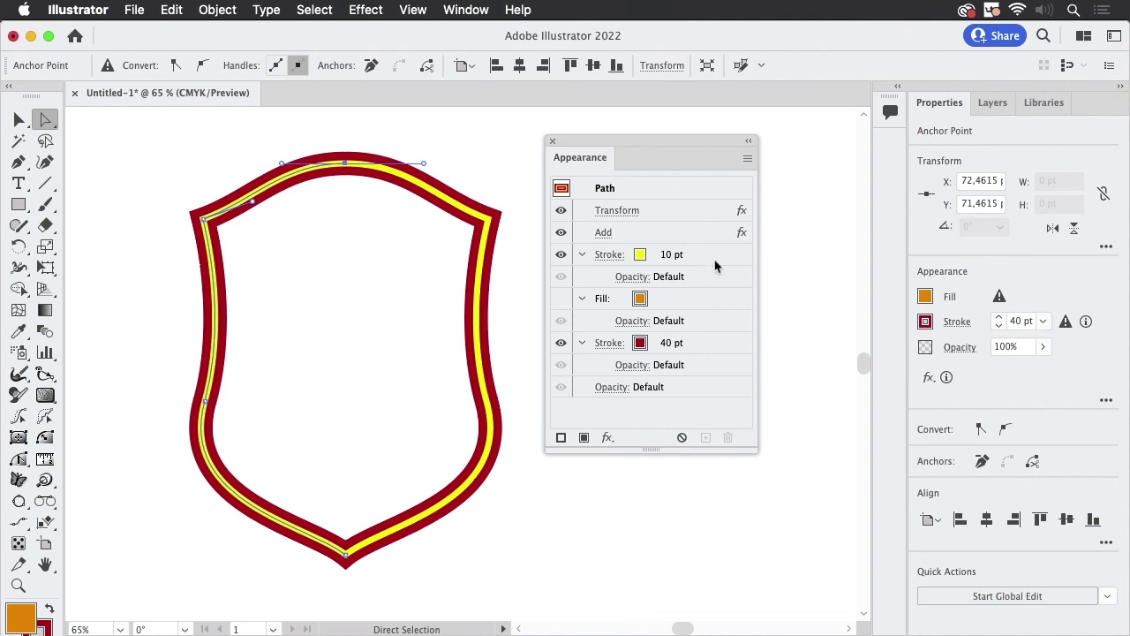
left_click(561, 298)
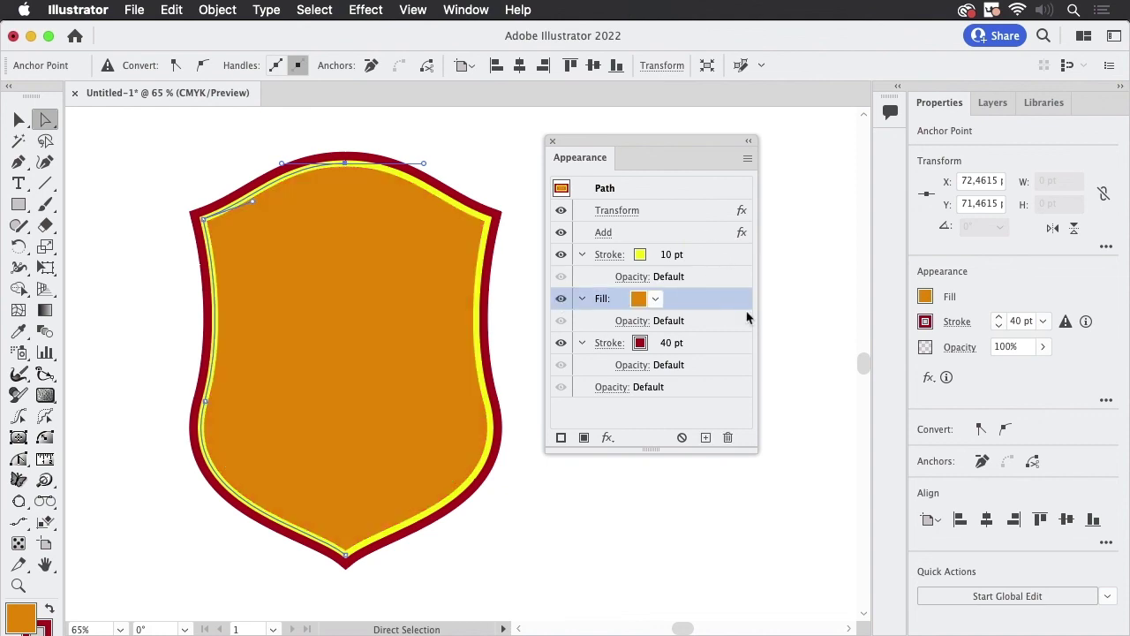